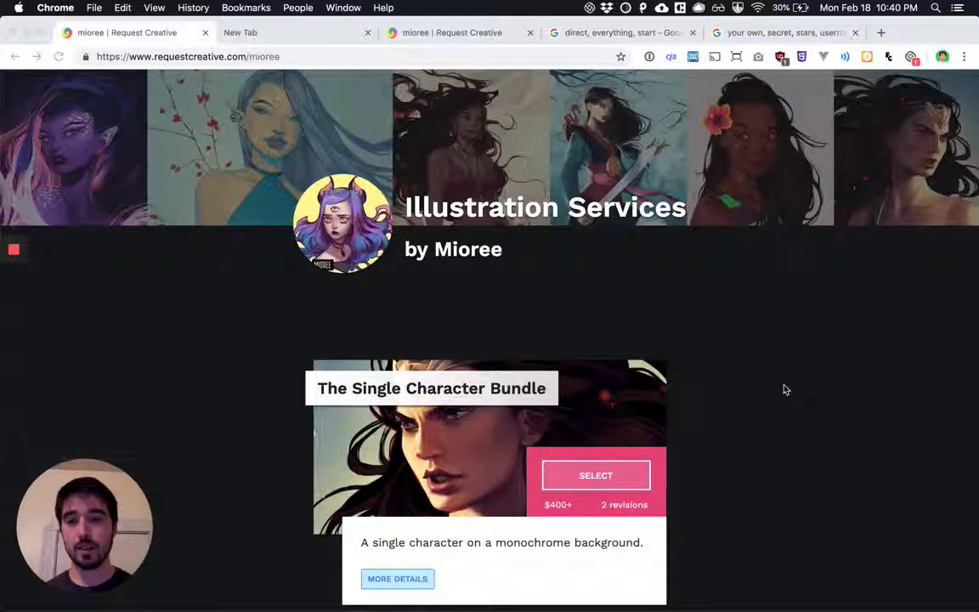
Look through the illustration bundles offered on the artist's services page, from the single character to the multiple character bundle
{"action": "scroll", "coordinate": [732, 380], "scroll_direction": "down", "scroll_amount": 3}
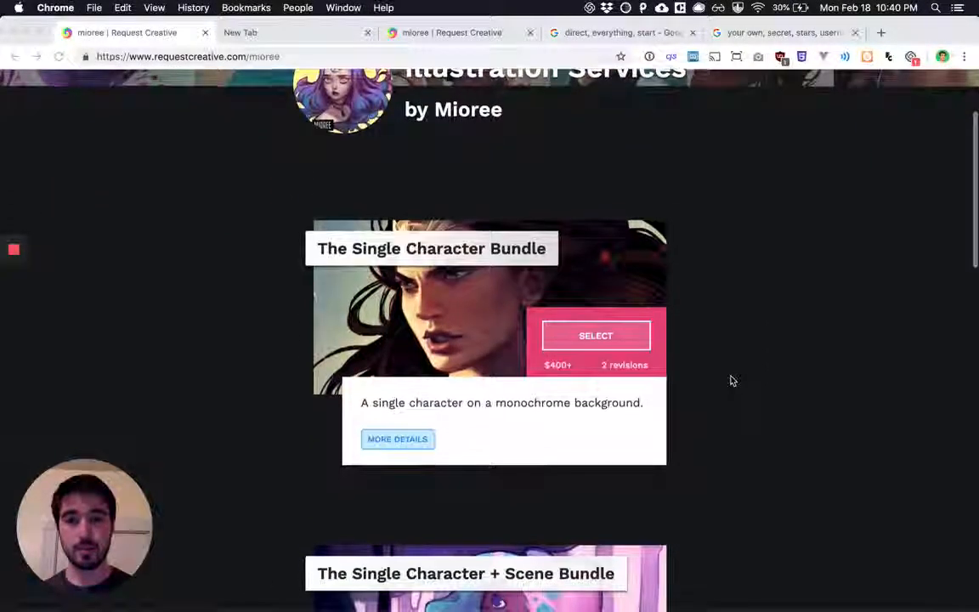
{"action": "scroll", "coordinate": [732, 381], "scroll_direction": "down", "scroll_amount": 1}
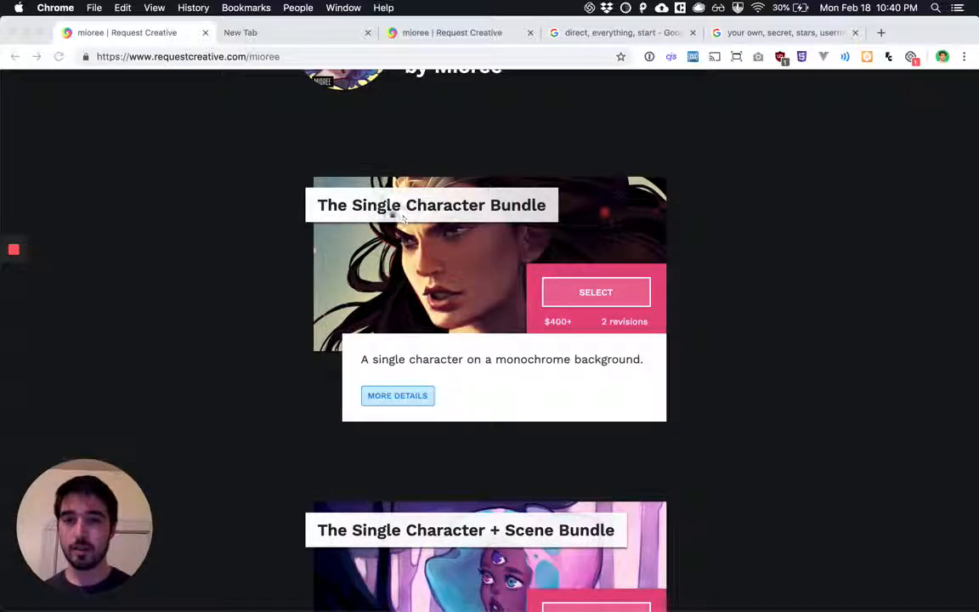
{"action": "scroll", "coordinate": [476, 276], "scroll_direction": "down", "scroll_amount": 5}
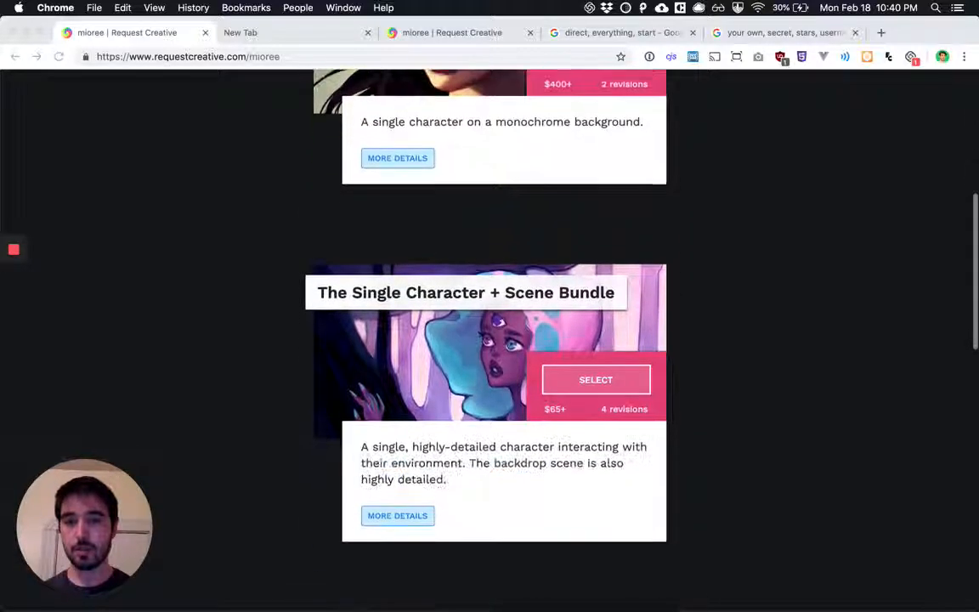
{"action": "scroll", "coordinate": [588, 377], "scroll_direction": "down", "scroll_amount": 1}
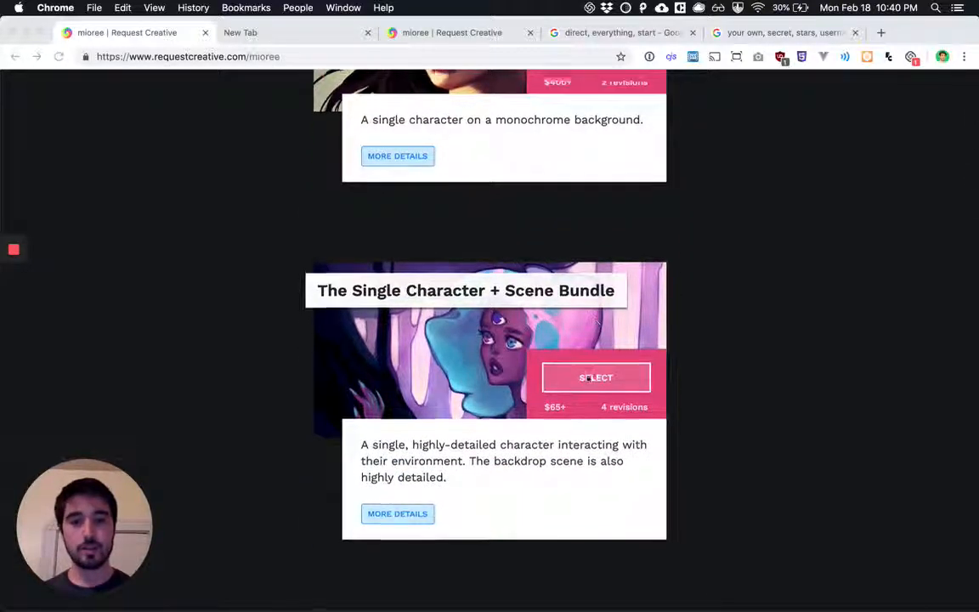
{"action": "scroll", "coordinate": [588, 377], "scroll_direction": "down", "scroll_amount": 6}
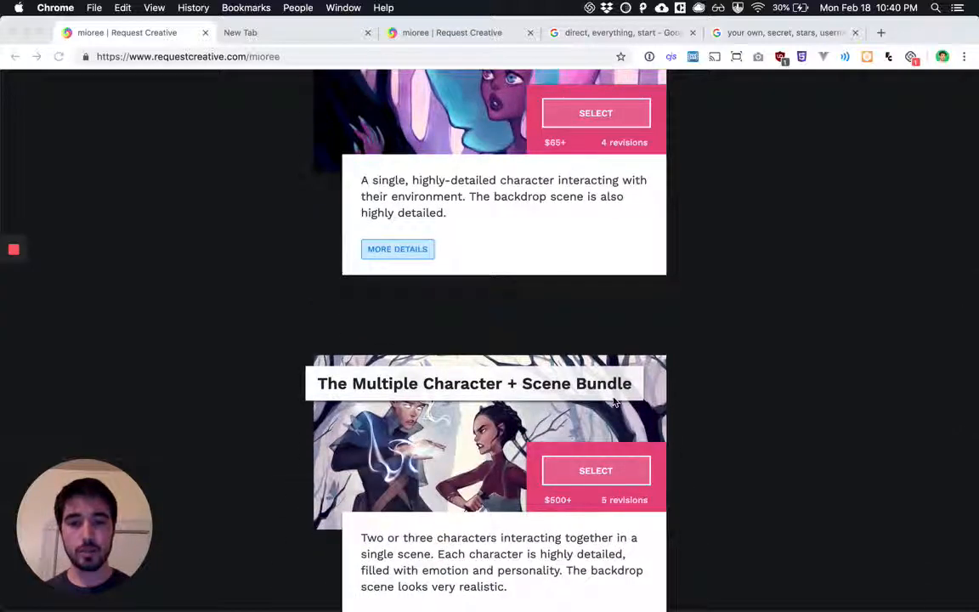
{"action": "scroll", "coordinate": [613, 402], "scroll_direction": "up", "scroll_amount": 10}
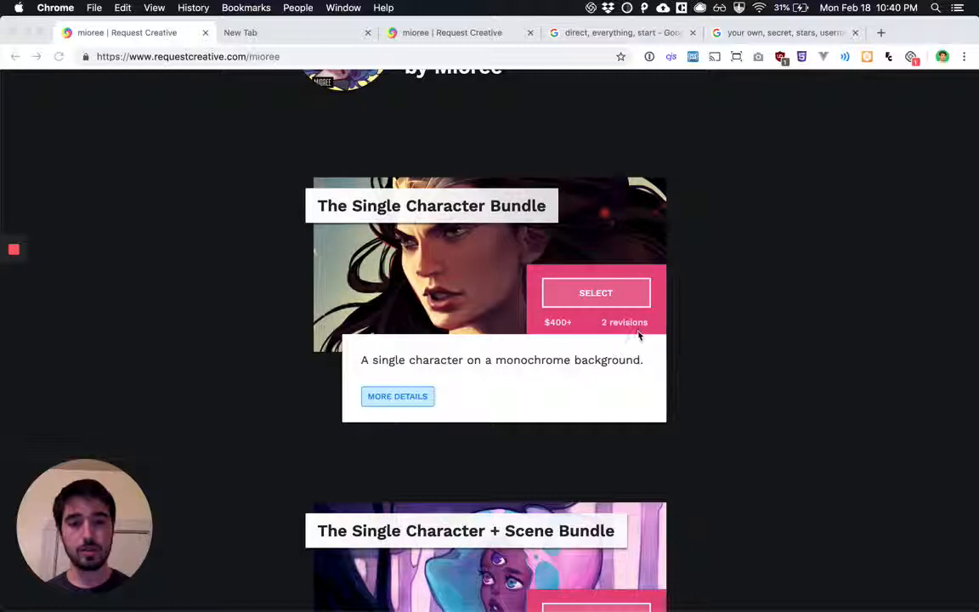
Expand the details of The Single Character Bundle and read its final deliverable description
{"action": "left_click", "coordinate": [404, 397]}
{"action": "scroll", "coordinate": [528, 394], "scroll_direction": "down", "scroll_amount": 3}
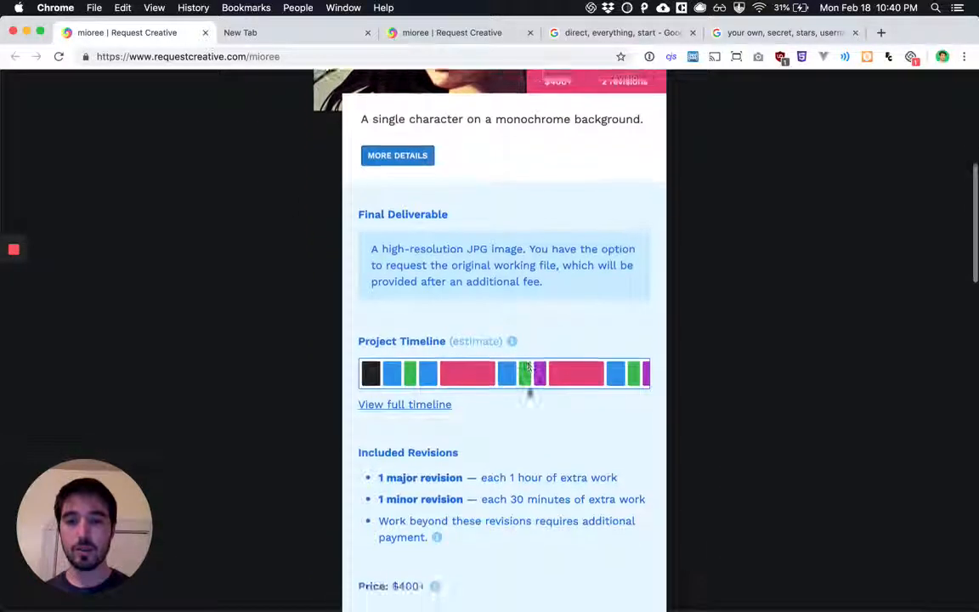
{"action": "left_click_drag", "start_coordinate": [539, 277], "coordinate": [376, 245]}
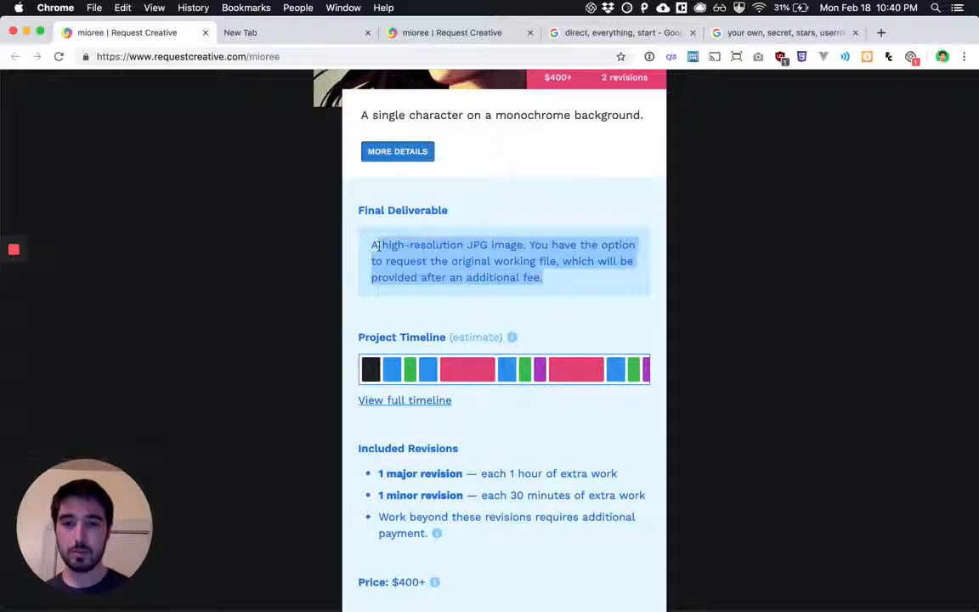
{"action": "left_click", "coordinate": [471, 273]}
View the full project timeline and its colour legend, and collapse both again
{"action": "scroll", "coordinate": [473, 274], "scroll_direction": "down", "scroll_amount": 2}
{"action": "left_click", "coordinate": [426, 278]}
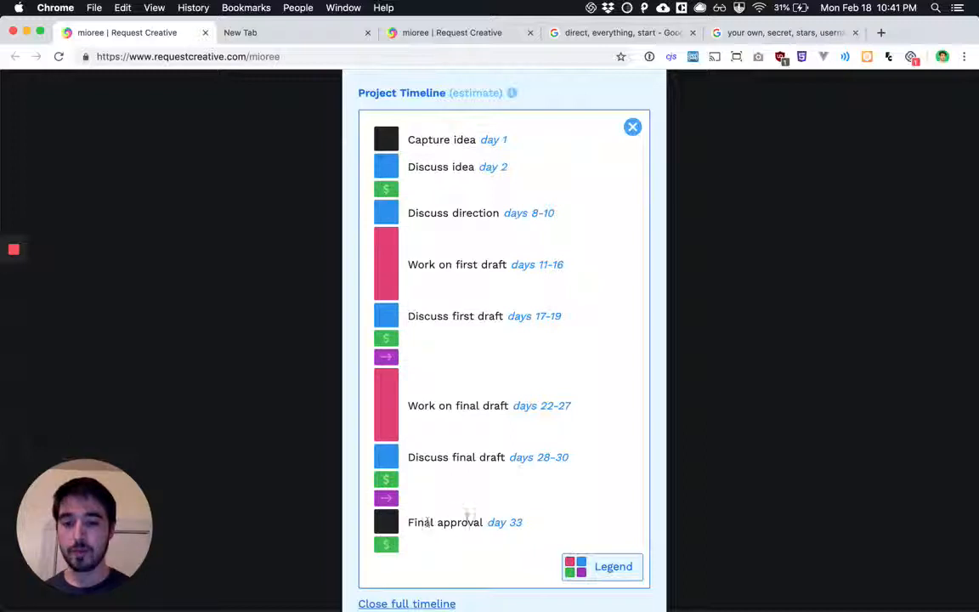
{"action": "left_click", "coordinate": [595, 568]}
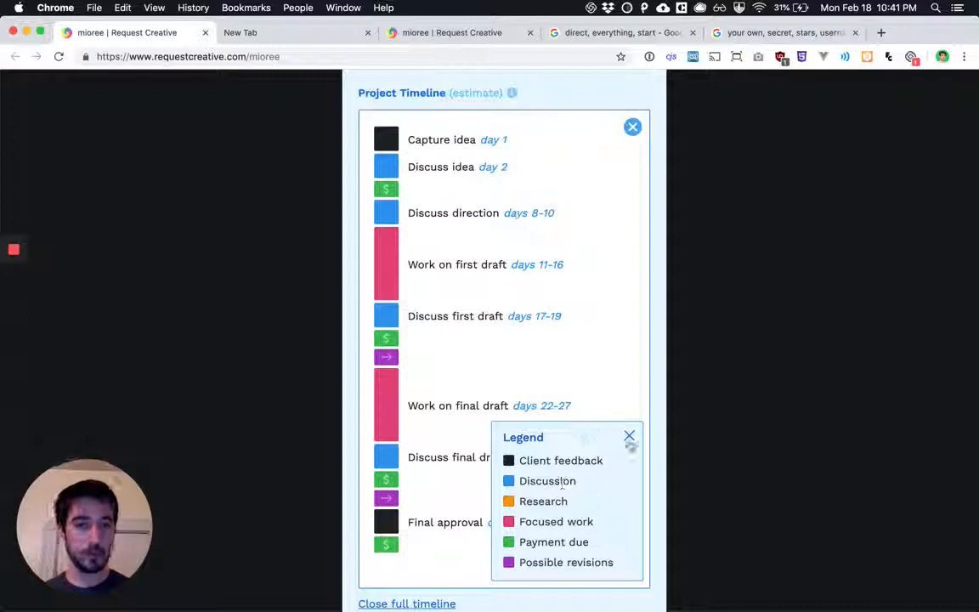
{"action": "left_click", "coordinate": [629, 437]}
{"action": "left_click", "coordinate": [615, 568]}
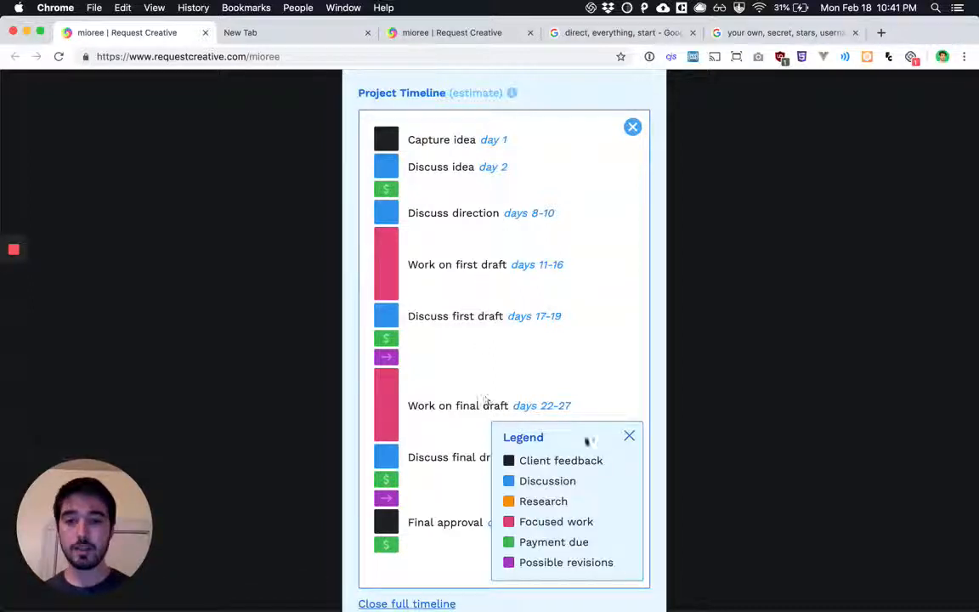
{"action": "left_click", "coordinate": [628, 435]}
{"action": "left_click", "coordinate": [632, 127]}
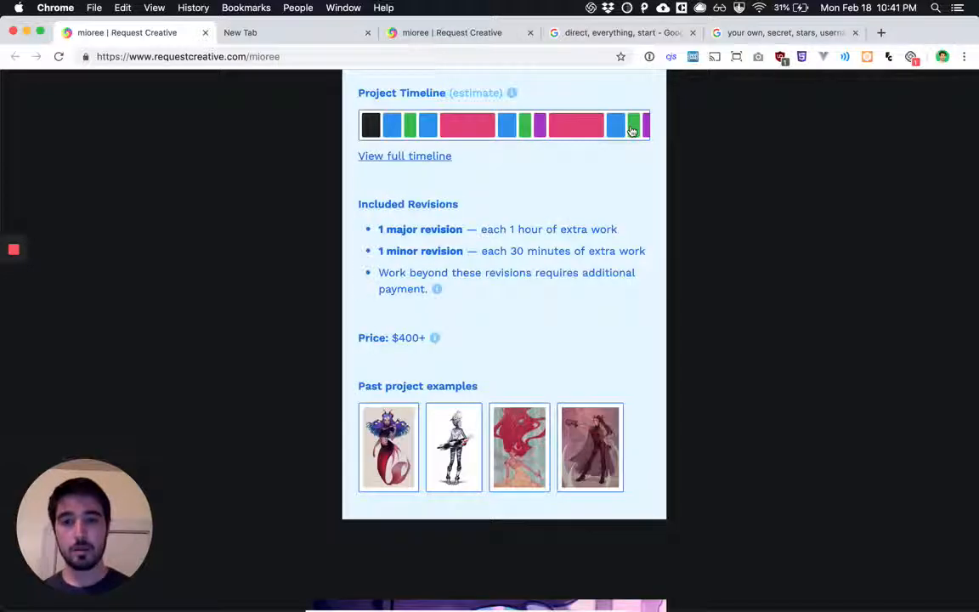
Read the major and minor revision terms under Included Revisions for the single character bundle
{"action": "scroll", "coordinate": [631, 130], "scroll_direction": "up", "scroll_amount": 1}
{"action": "double_click", "coordinate": [445, 290]}
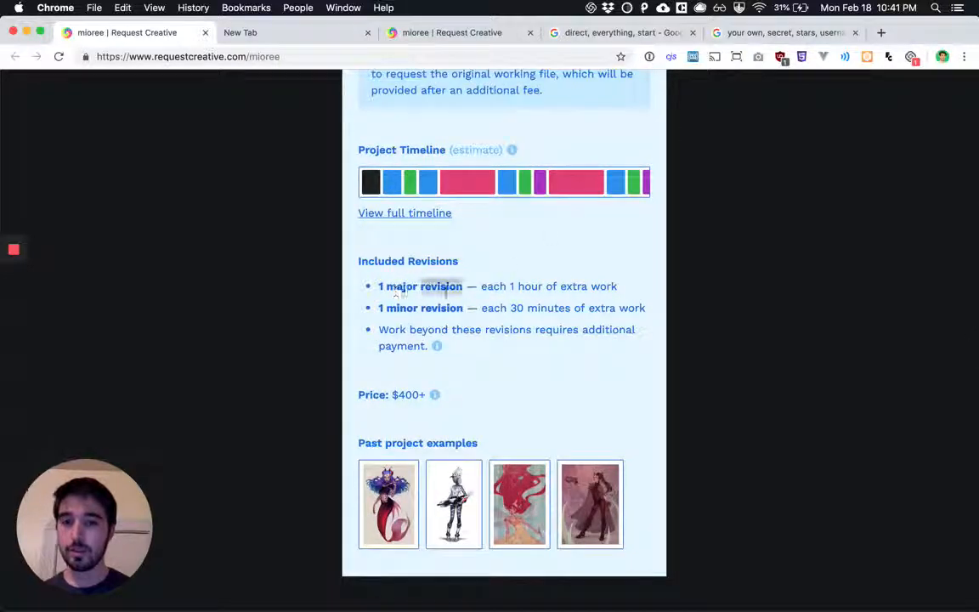
{"action": "triple_click", "coordinate": [445, 290]}
{"action": "triple_click", "coordinate": [432, 308]}
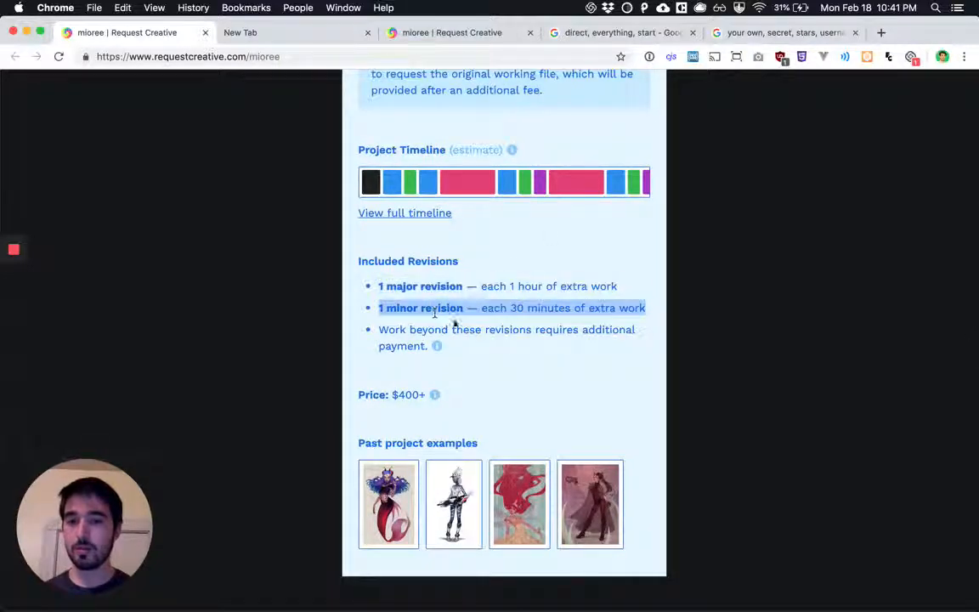
{"action": "left_click", "coordinate": [473, 322]}
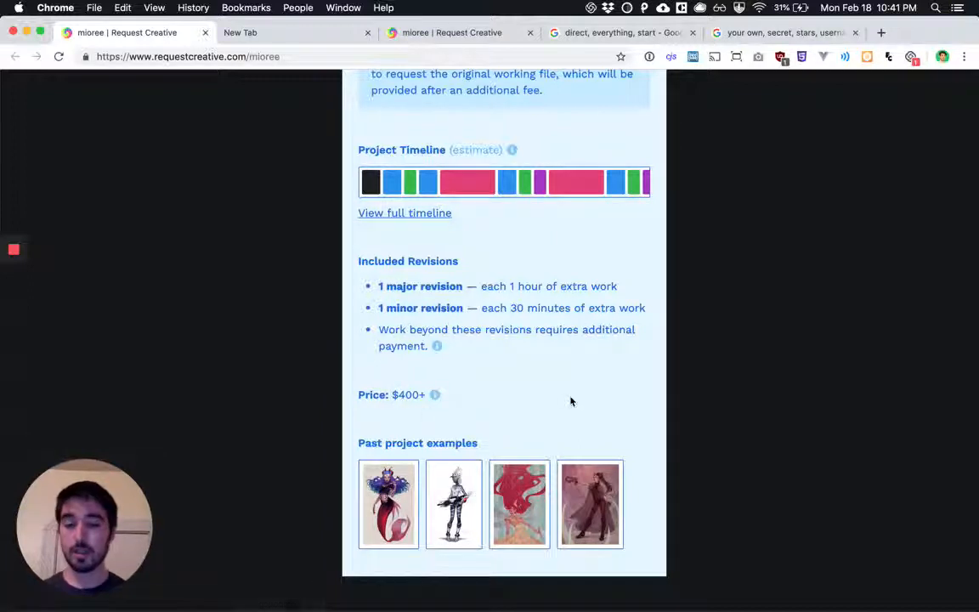
Expand the project timeline again, review its stages from idea capture to final approval, and collapse it
{"action": "scroll", "coordinate": [570, 401], "scroll_direction": "up", "scroll_amount": 5}
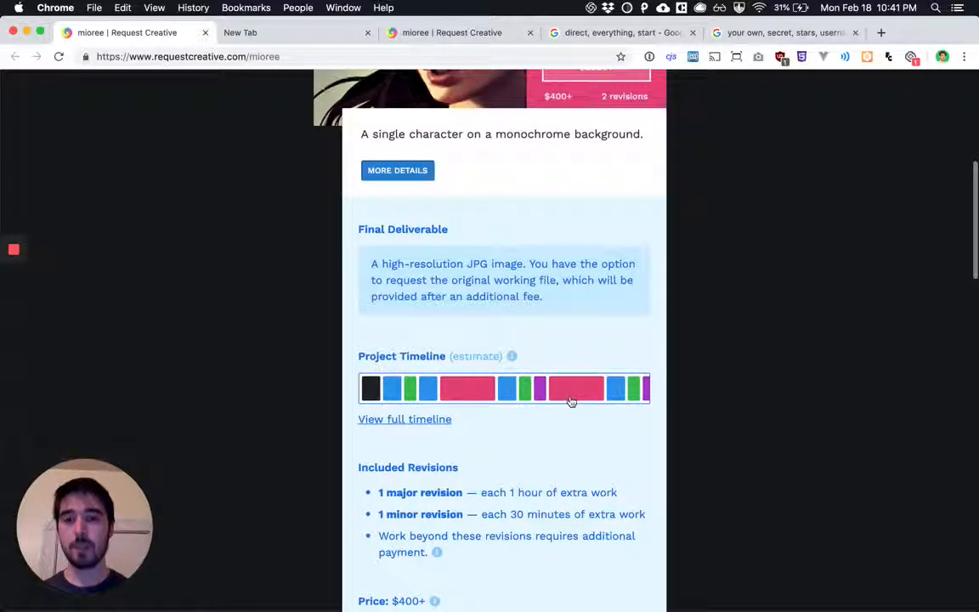
{"action": "left_click", "coordinate": [482, 389]}
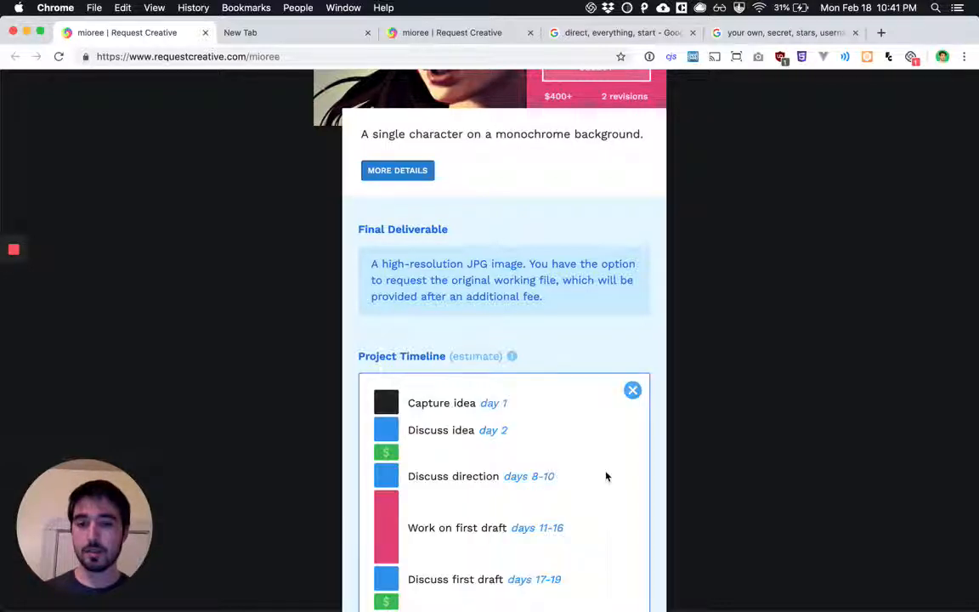
{"action": "scroll", "coordinate": [605, 476], "scroll_direction": "down", "scroll_amount": 8}
{"action": "scroll", "coordinate": [527, 469], "scroll_direction": "up", "scroll_amount": 3}
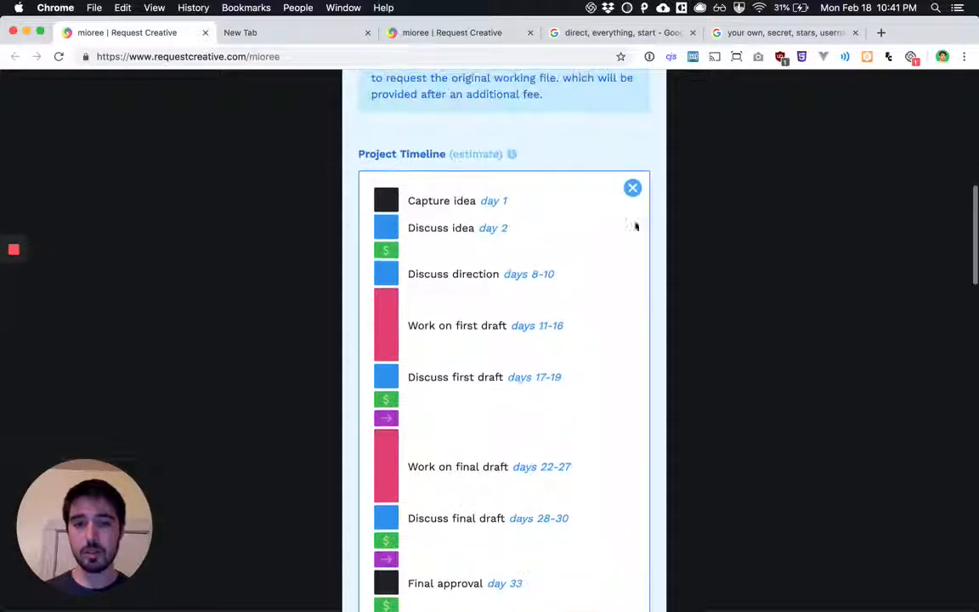
{"action": "left_click", "coordinate": [632, 188]}
{"action": "scroll", "coordinate": [635, 196], "scroll_direction": "up", "scroll_amount": 3}
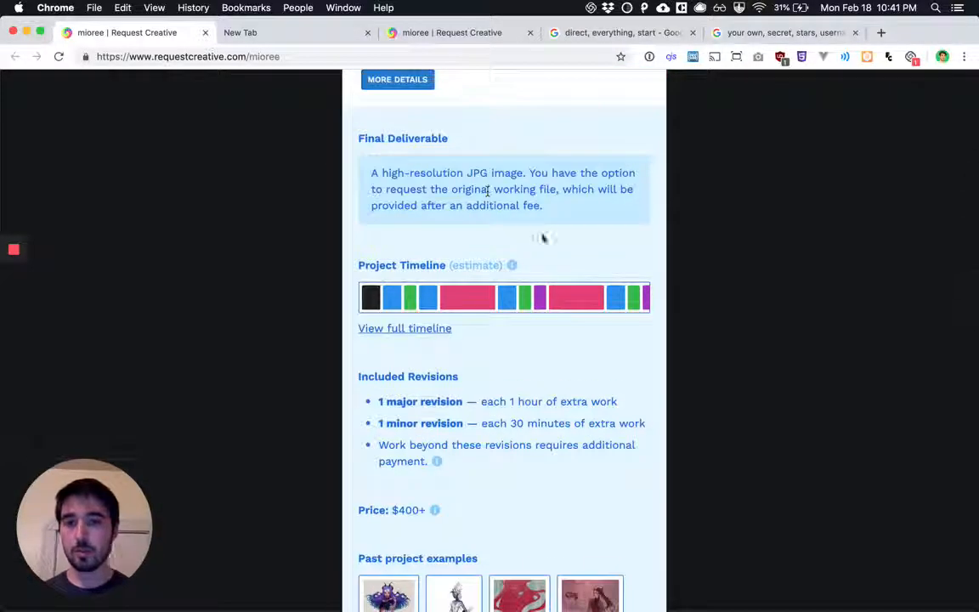
View the past project examples enlarged, going from the second image to the fourth, and close the viewer
{"action": "scroll", "coordinate": [543, 238], "scroll_direction": "down", "scroll_amount": 4}
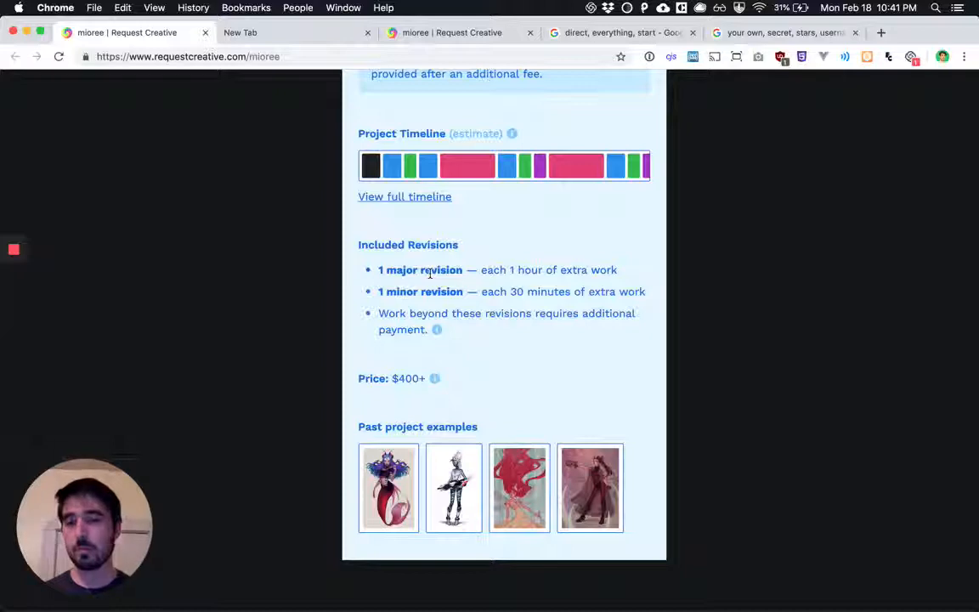
{"action": "scroll", "coordinate": [429, 276], "scroll_direction": "up", "scroll_amount": 1}
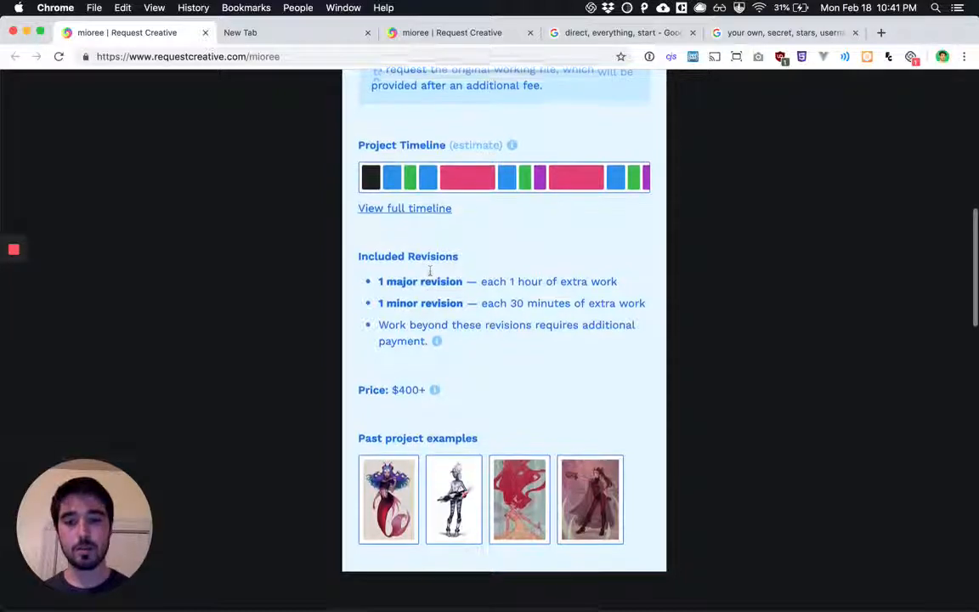
{"action": "scroll", "coordinate": [429, 277], "scroll_direction": "down", "scroll_amount": 3}
{"action": "left_click", "coordinate": [455, 395]}
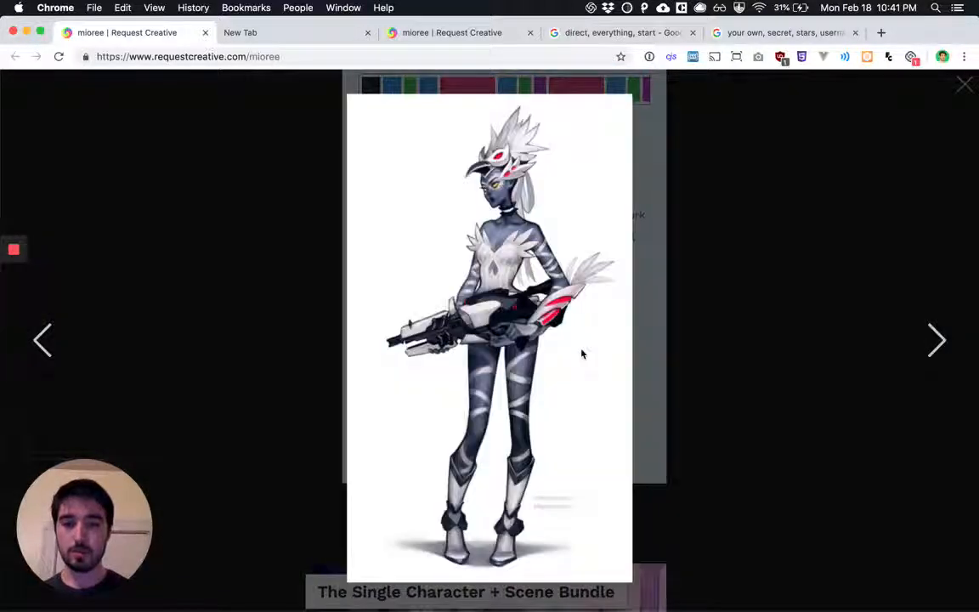
{"action": "key", "text": "Right"}
{"action": "key", "text": "Right"}
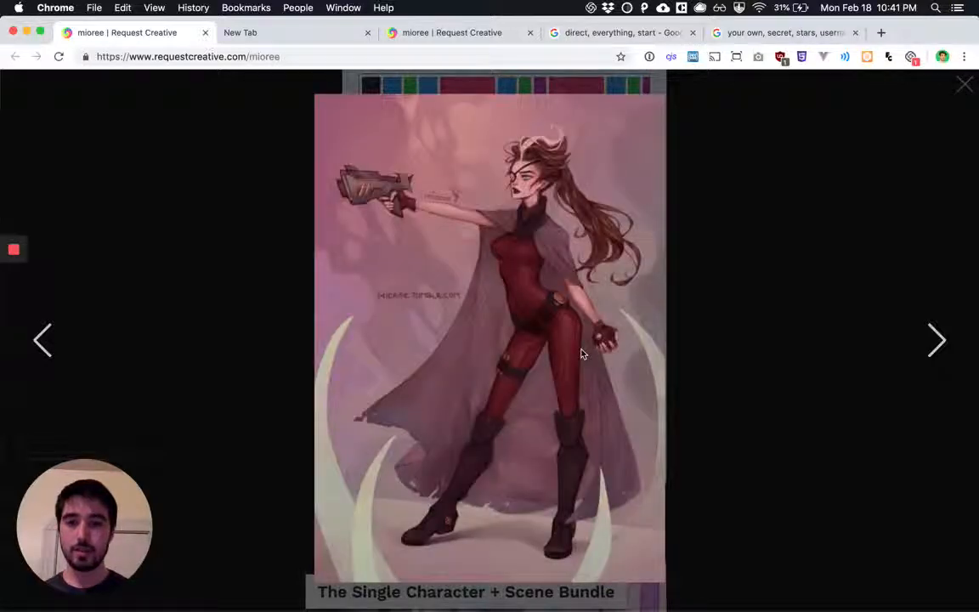
{"action": "key", "text": "Escape"}
Select The Single Character Bundle and check the welcome message and chosen bundle on the request form
{"action": "scroll", "coordinate": [714, 295], "scroll_direction": "up", "scroll_amount": 6}
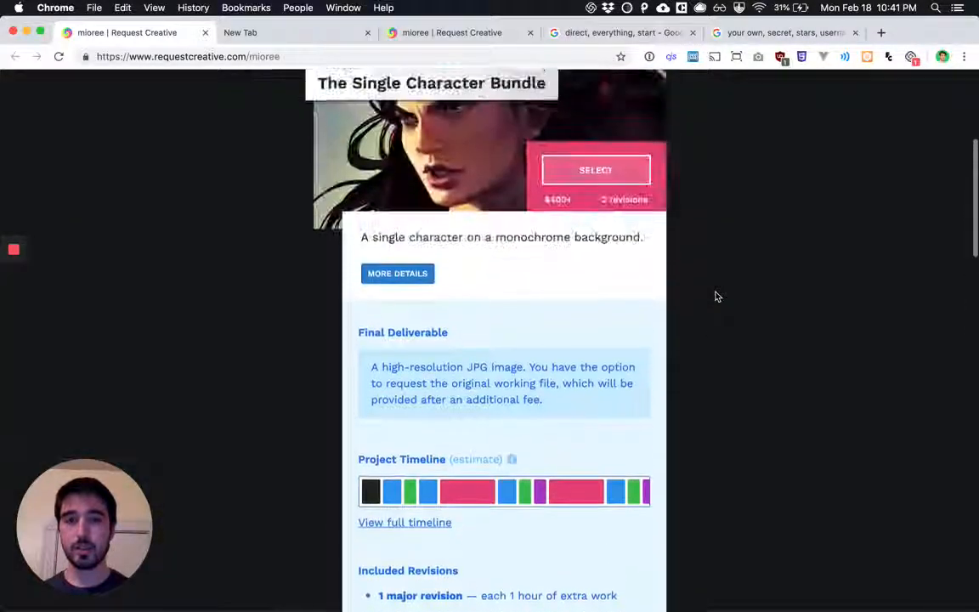
{"action": "left_click", "coordinate": [630, 307]}
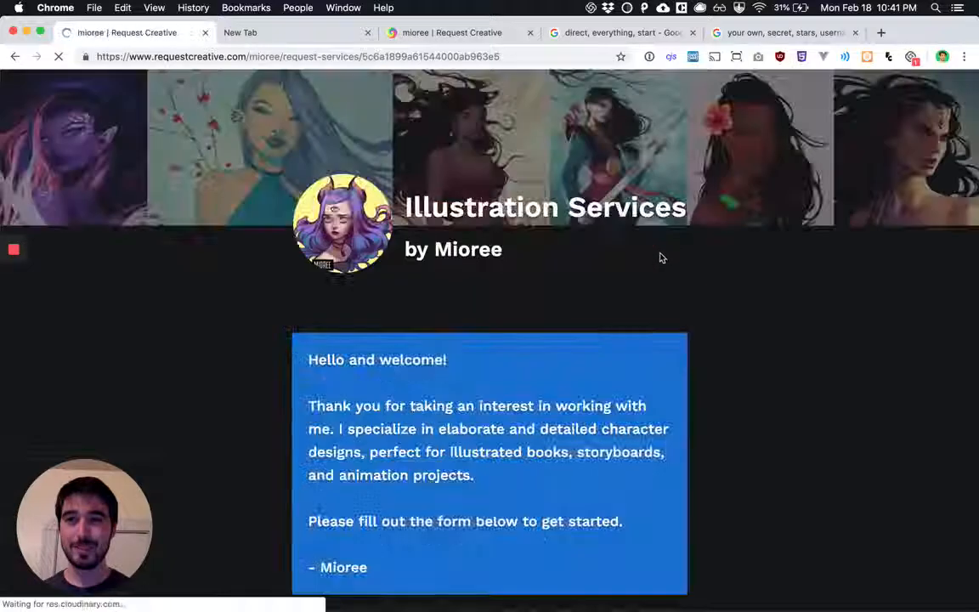
{"action": "scroll", "coordinate": [661, 260], "scroll_direction": "down", "scroll_amount": 3}
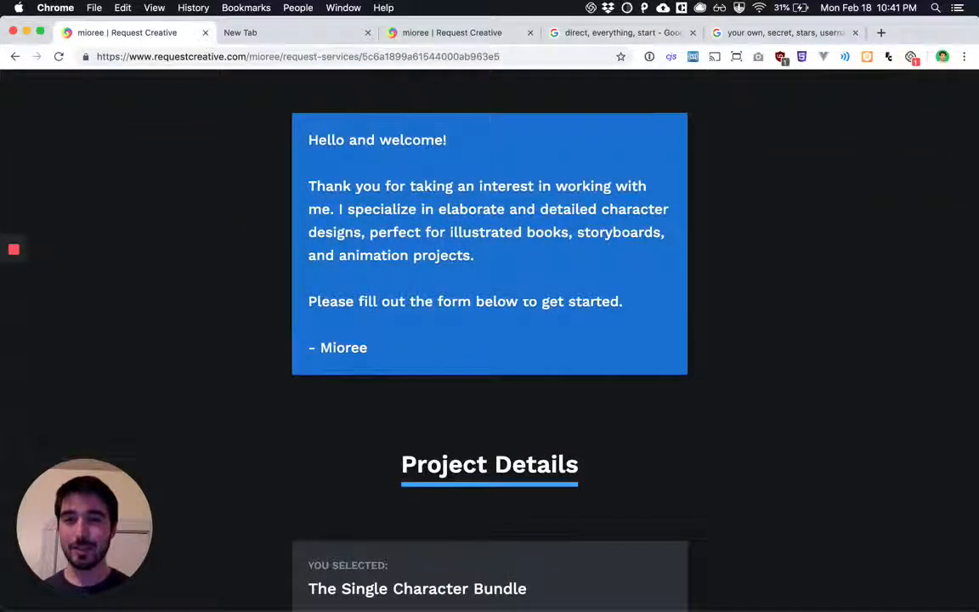
{"action": "left_click_drag", "start_coordinate": [350, 169], "coordinate": [655, 302]}
{"action": "scroll", "coordinate": [655, 301], "scroll_direction": "down", "scroll_amount": 5}
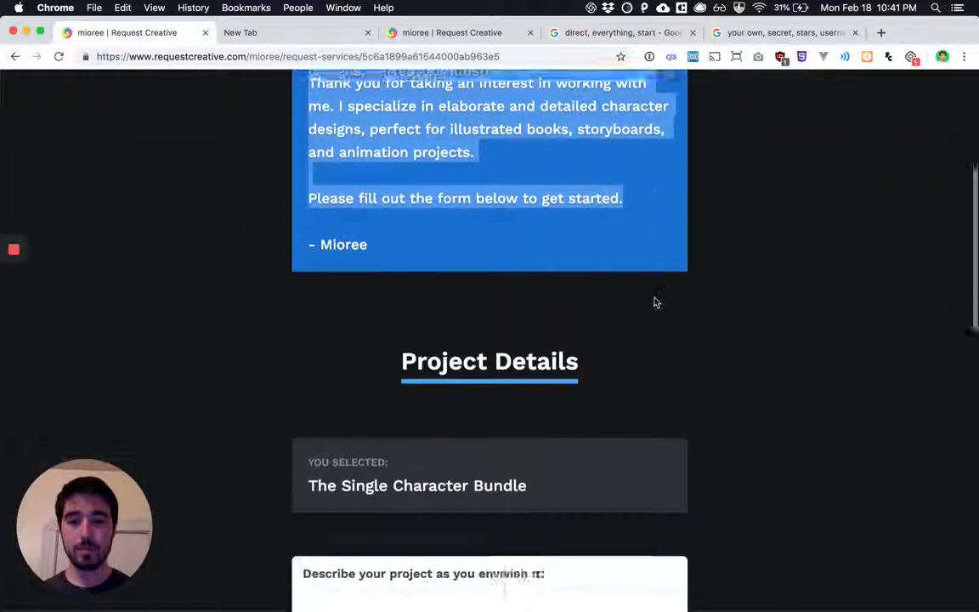
{"action": "scroll", "coordinate": [655, 302], "scroll_direction": "down", "scroll_amount": 3}
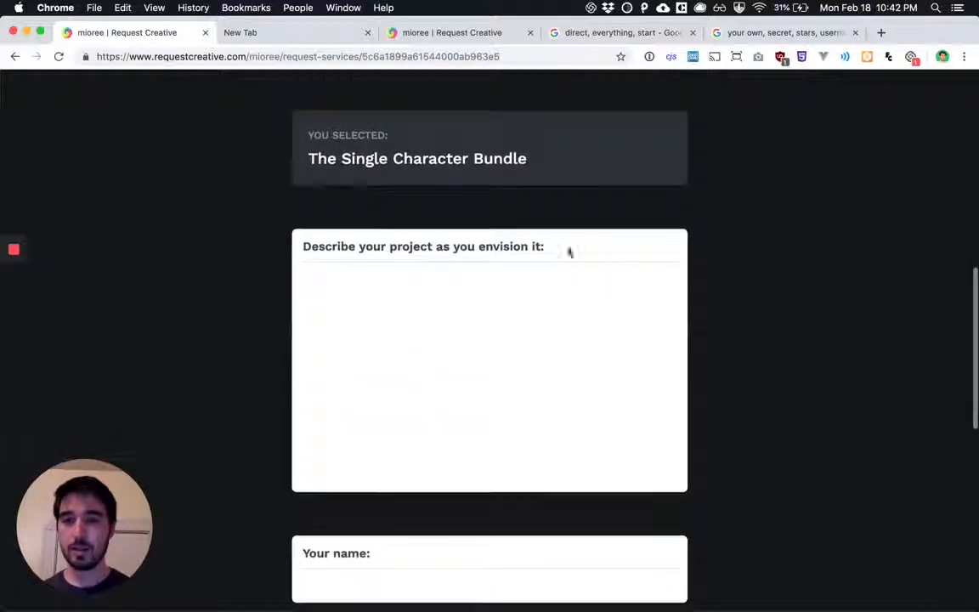
{"action": "triple_click", "coordinate": [431, 156]}
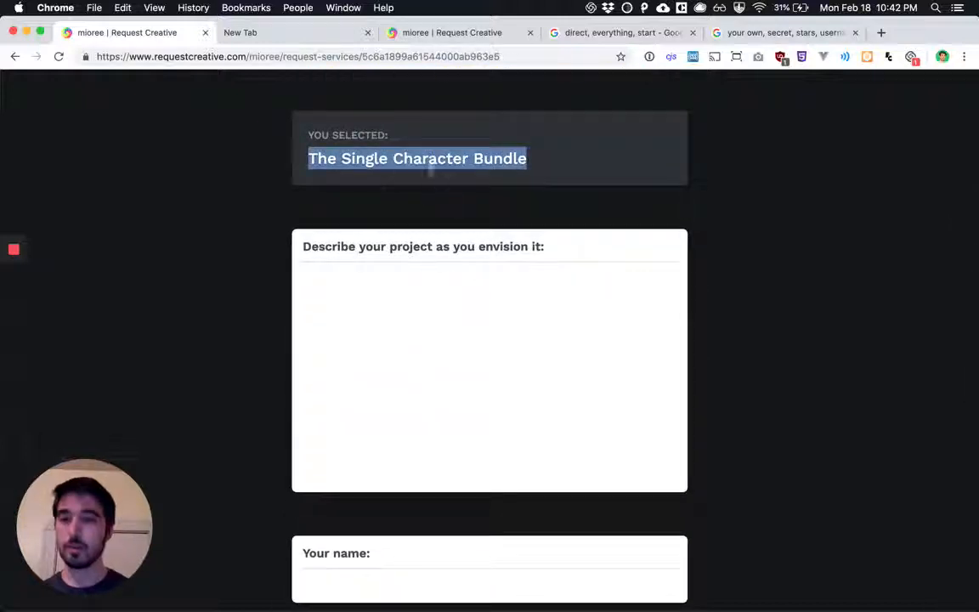
Describe the project as "I need a full magazine spread illustration for a creative project" in the request form
{"action": "left_click", "coordinate": [485, 317]}
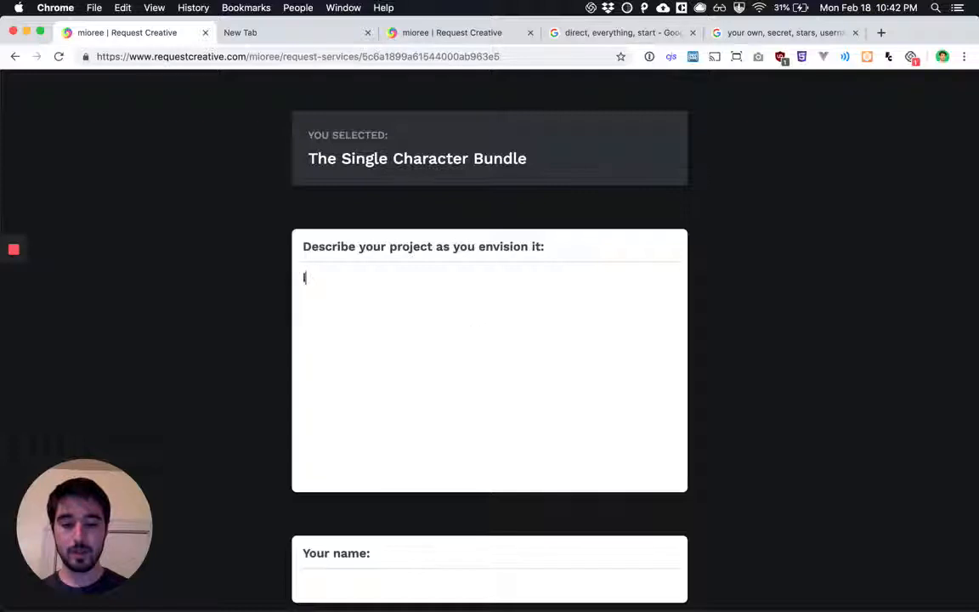
{"action": "type", "text": "I need a "}
{"action": "type", "text": "f"}
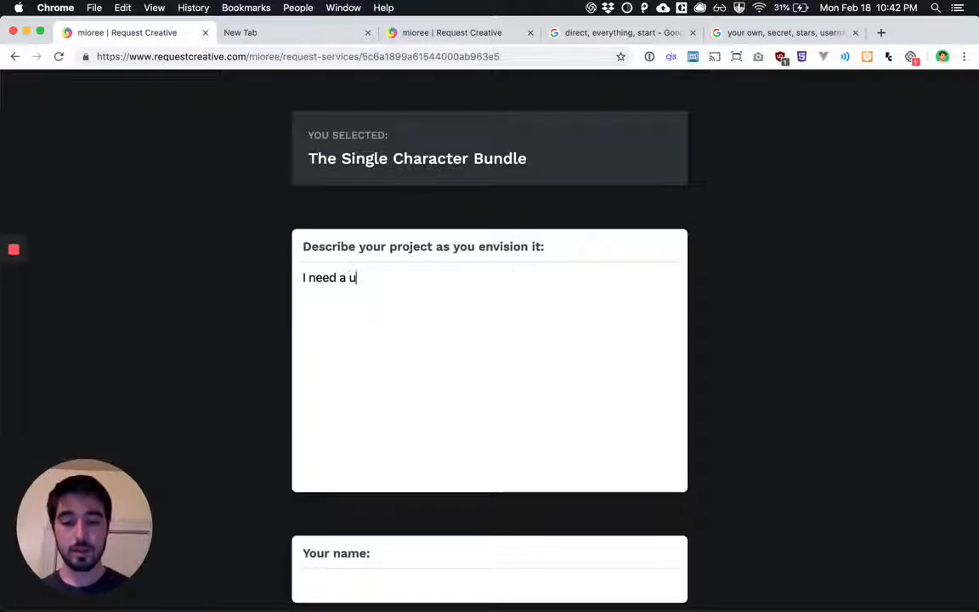
{"action": "type", "text": "ull magazine "}
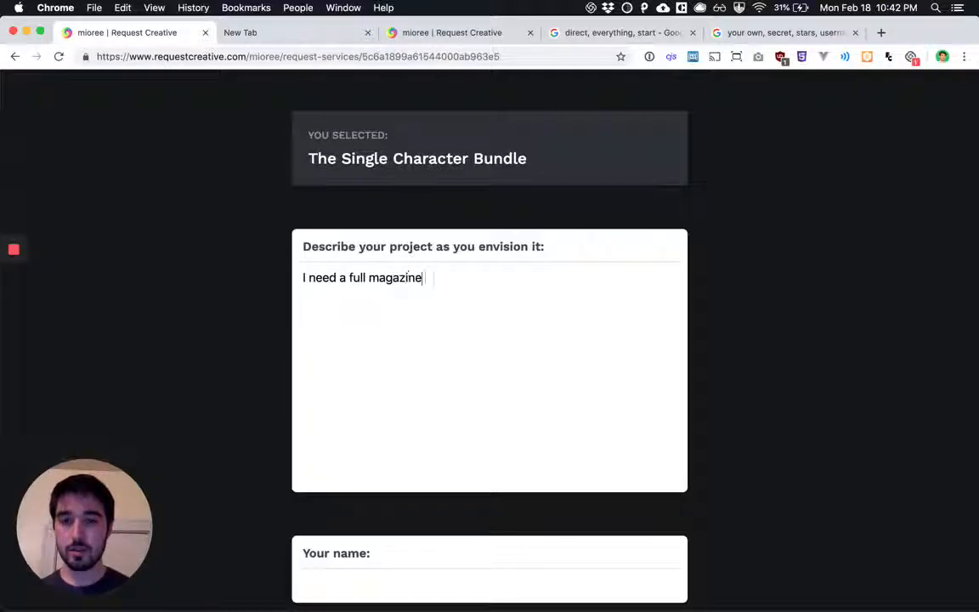
{"action": "type", "text": "spread fo"}
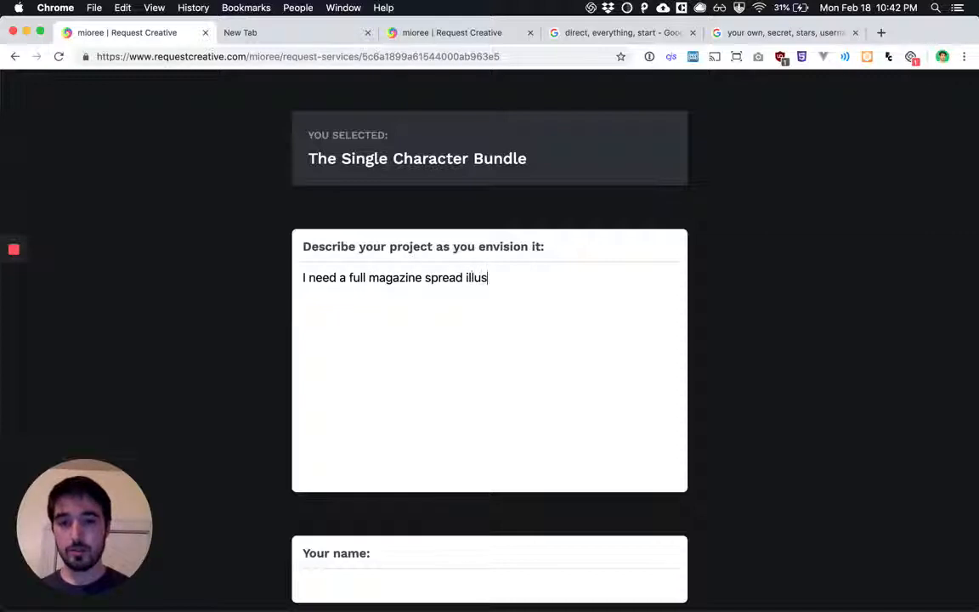
{"action": "type", "text": "on for a"}
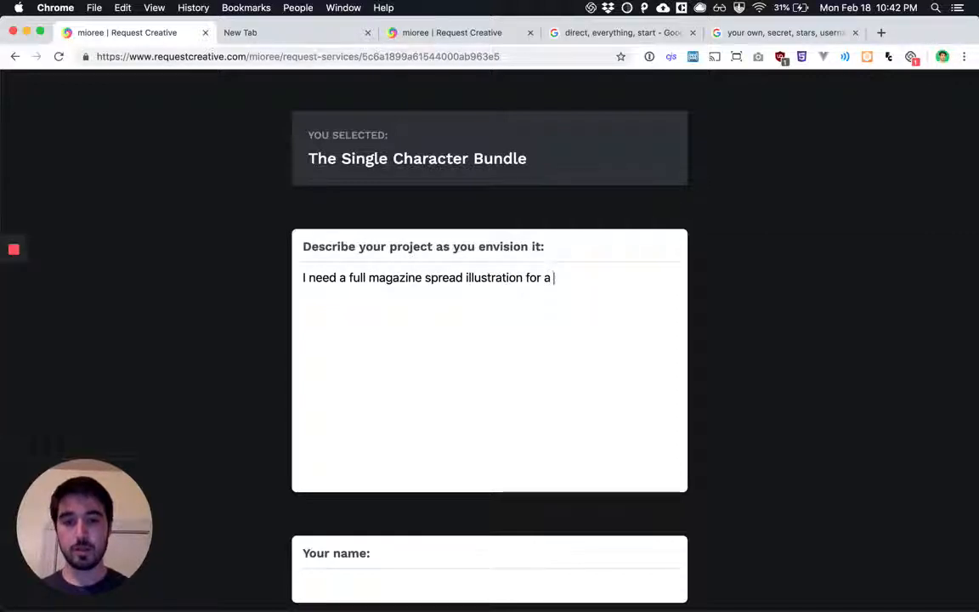
{"action": "type", "text": " creative"}
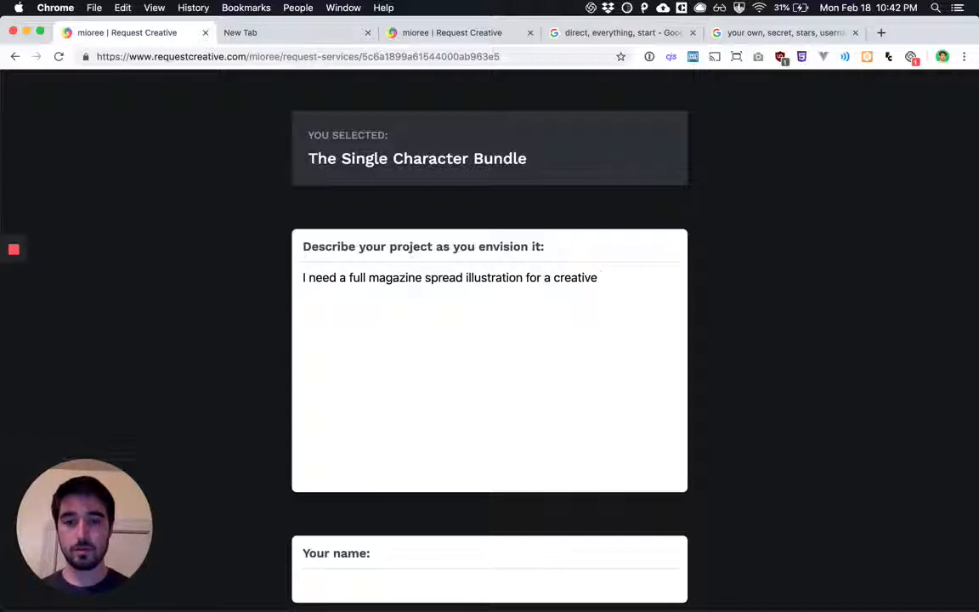
{"action": "type", "text": " project"}
Fill in the requester's name and e-mail address and send the project request
{"action": "scroll", "coordinate": [518, 349], "scroll_direction": "down", "scroll_amount": 5}
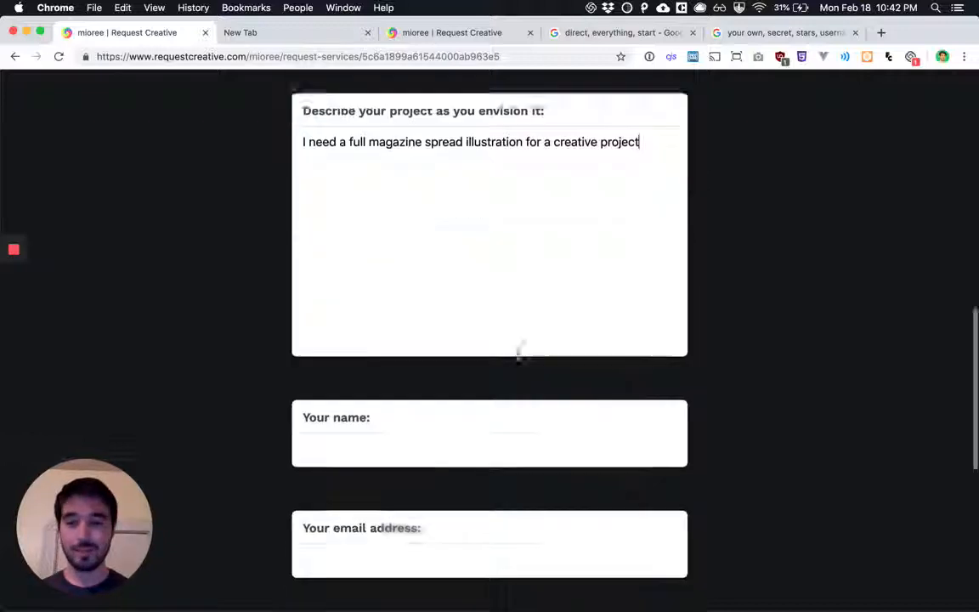
{"action": "left_click", "coordinate": [456, 313]}
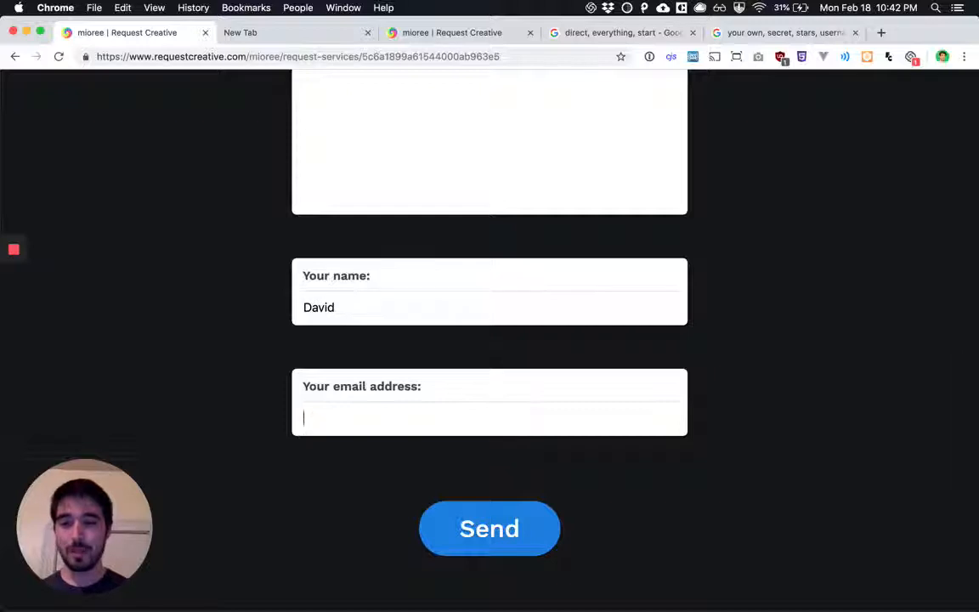
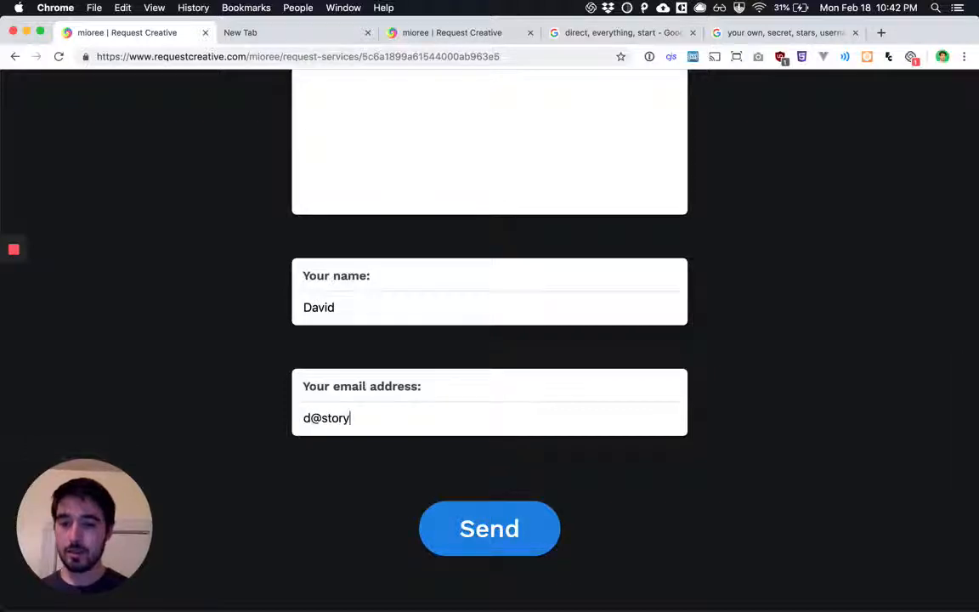
{"action": "left_click", "coordinate": [464, 527]}
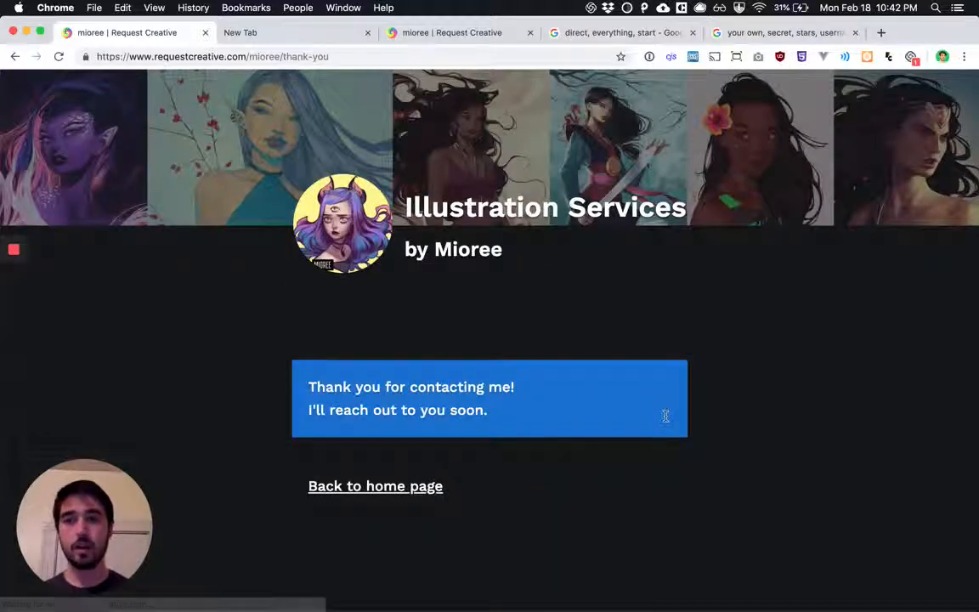
Return to the illustrator's home page, review the details of The Single Character Bundle, and collapse them
{"action": "left_click", "coordinate": [439, 486]}
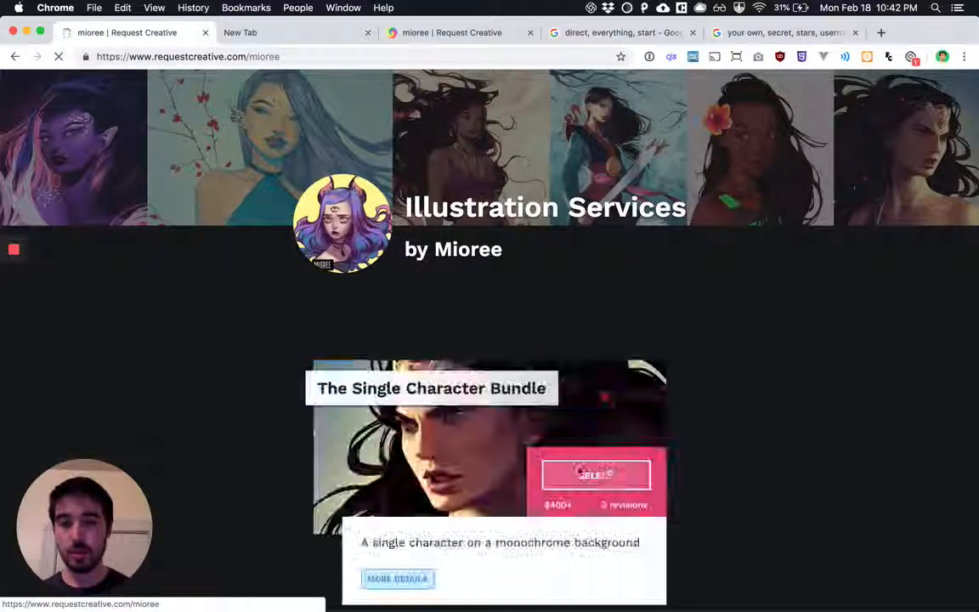
{"action": "scroll", "coordinate": [609, 470], "scroll_direction": "down", "scroll_amount": 5}
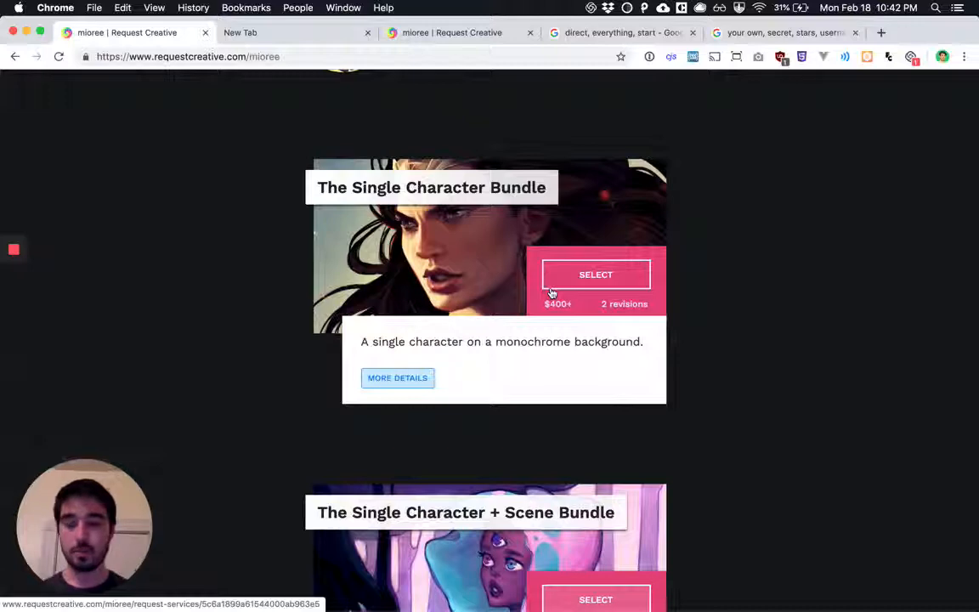
{"action": "left_click", "coordinate": [391, 378]}
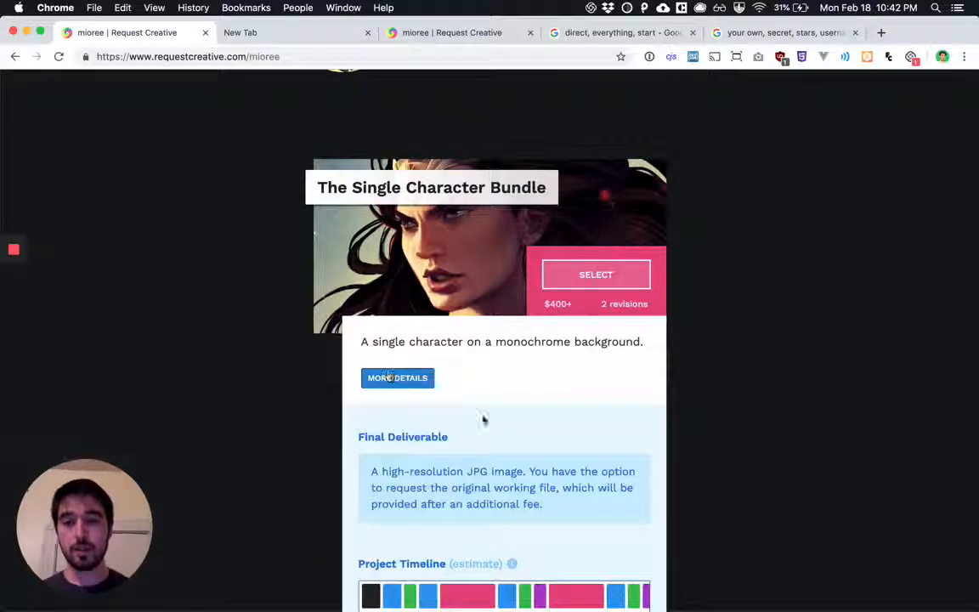
{"action": "scroll", "coordinate": [482, 418], "scroll_direction": "down", "scroll_amount": 3}
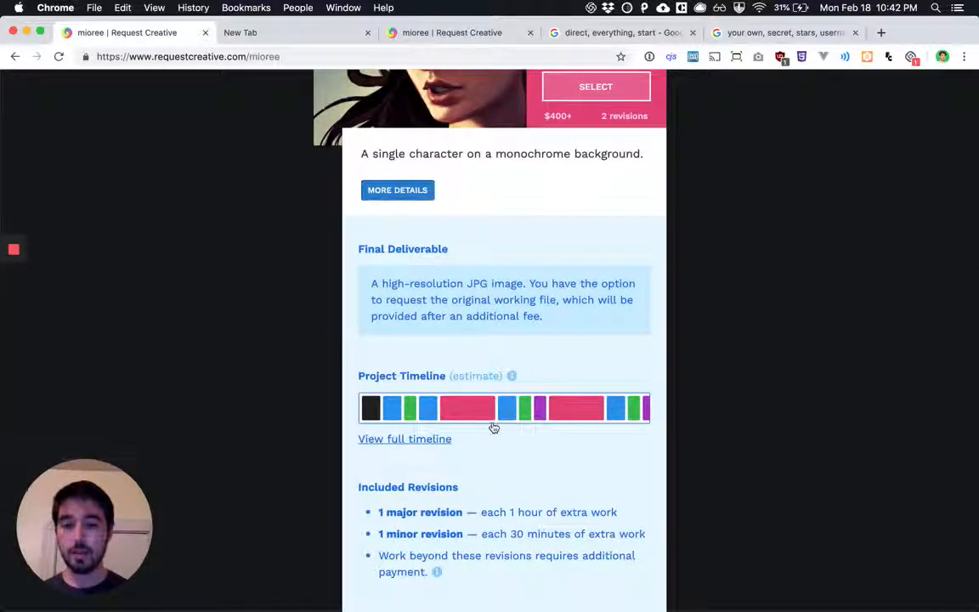
{"action": "scroll", "coordinate": [493, 426], "scroll_direction": "down", "scroll_amount": 2}
{"action": "scroll", "coordinate": [510, 382], "scroll_direction": "up", "scroll_amount": 4}
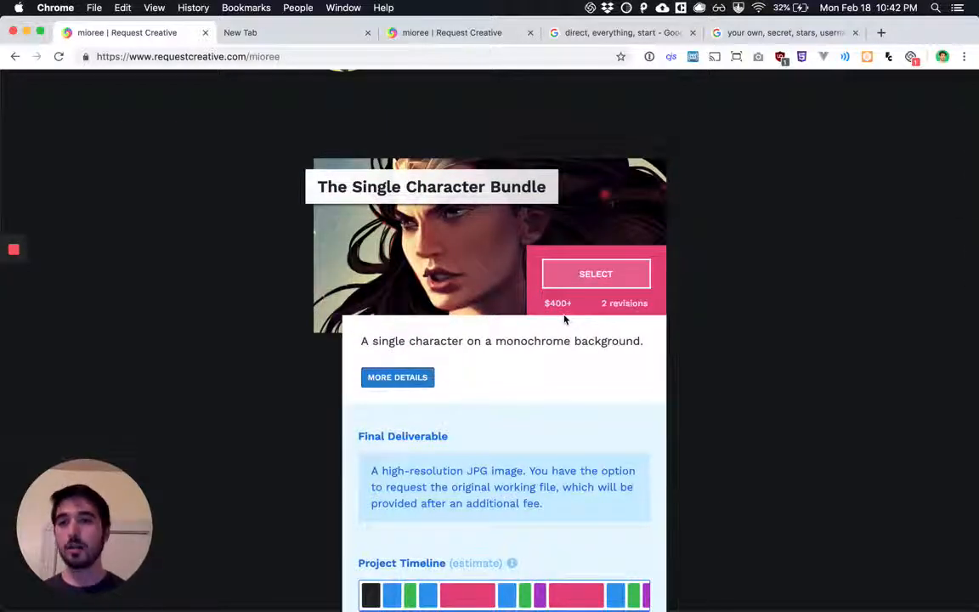
{"action": "left_click", "coordinate": [408, 377]}
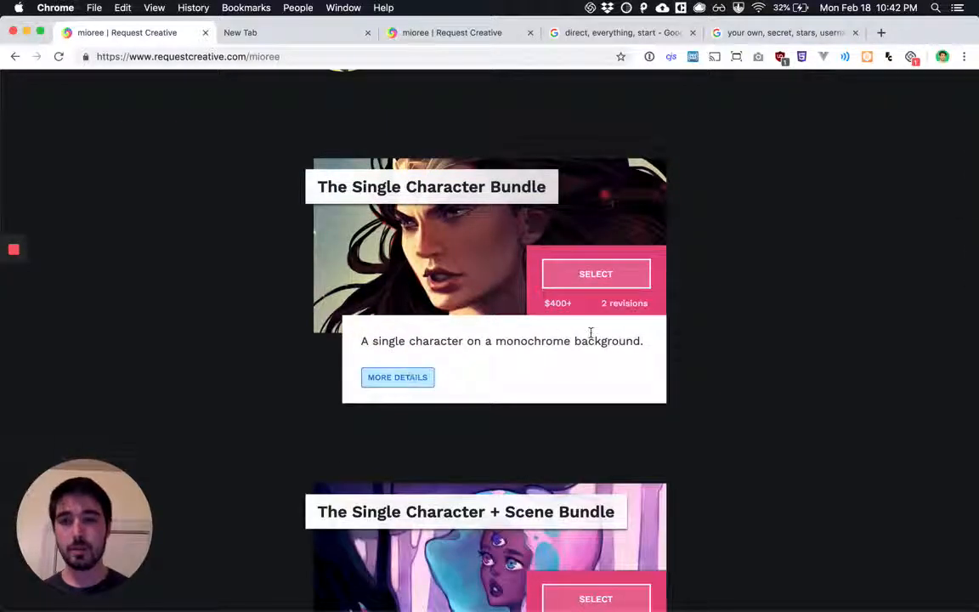
Open requestcreative.com in the empty browser tab to create a new freelance services page
{"action": "left_click", "coordinate": [289, 35]}
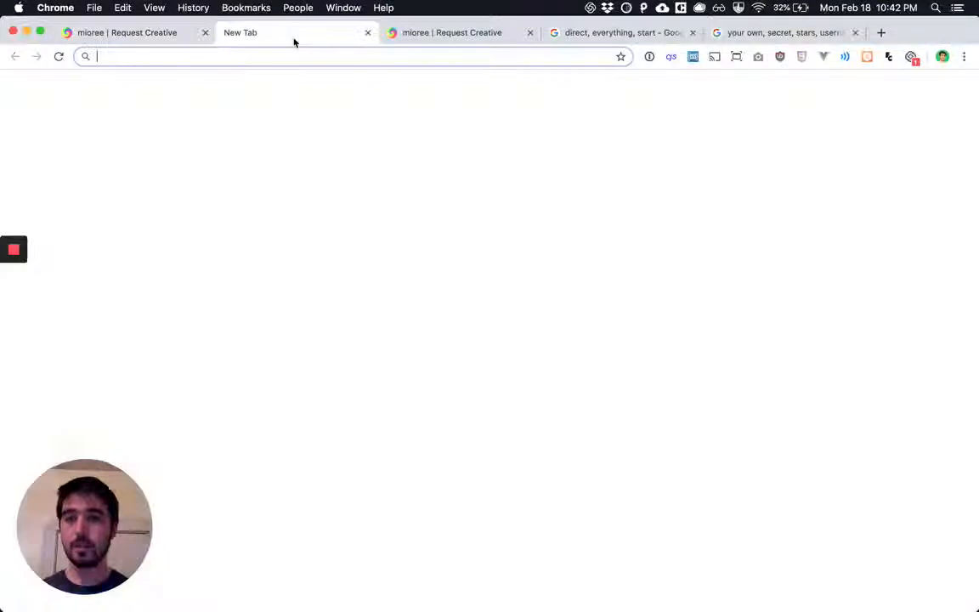
{"action": "type", "text": "requestcreative.com"}
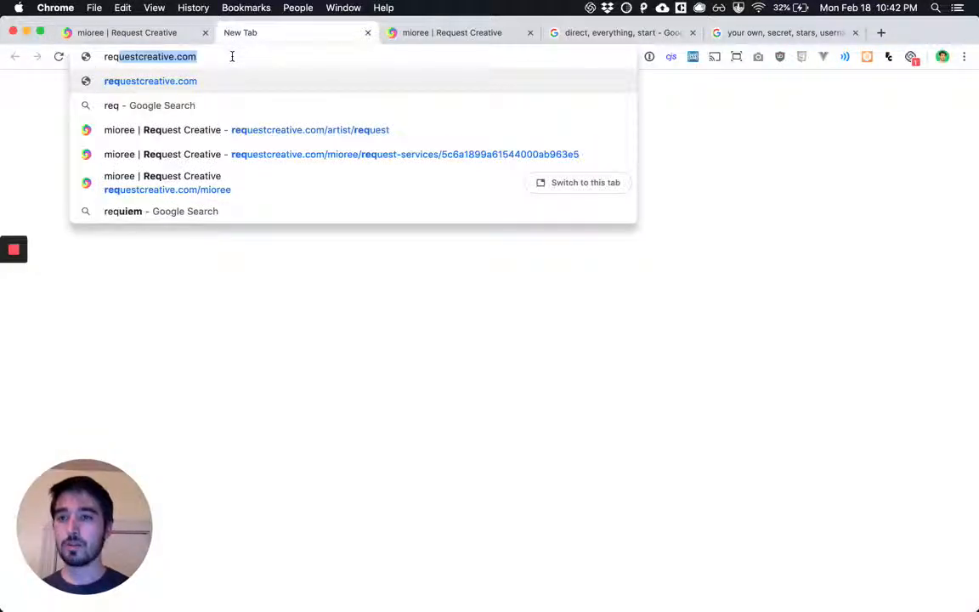
{"action": "key", "text": "Return"}
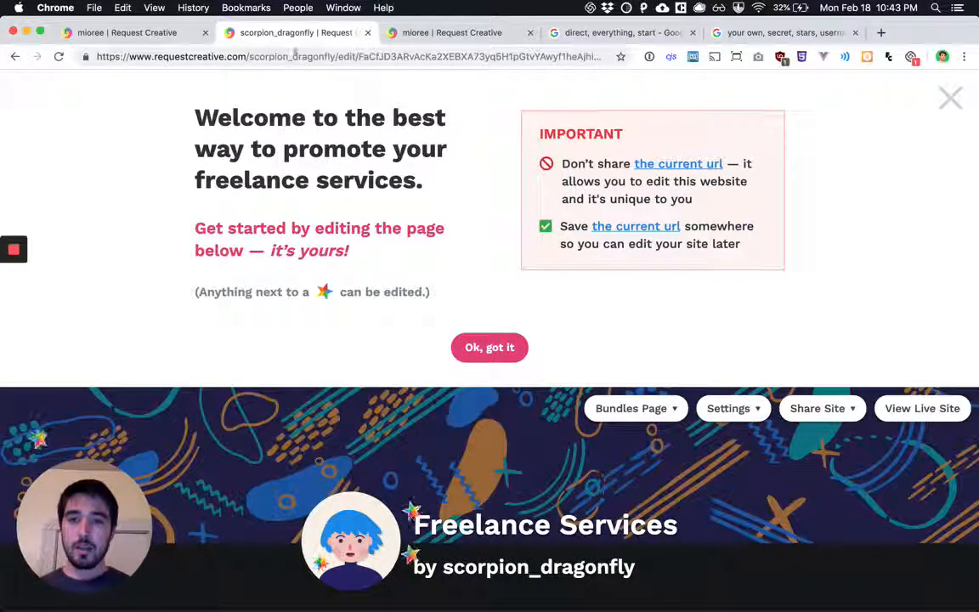
Examine the new page's URL, highlighting the username part, the edit path and the secret editing key
{"action": "left_click", "coordinate": [249, 57]}
{"action": "left_click", "coordinate": [248, 56]}
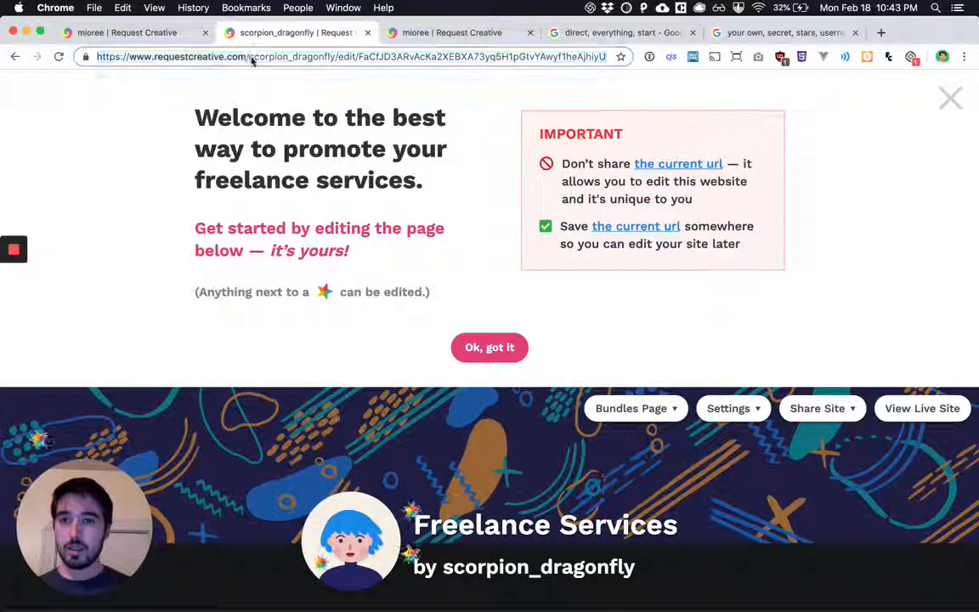
{"action": "left_click_drag", "start_coordinate": [248, 56], "coordinate": [629, 56]}
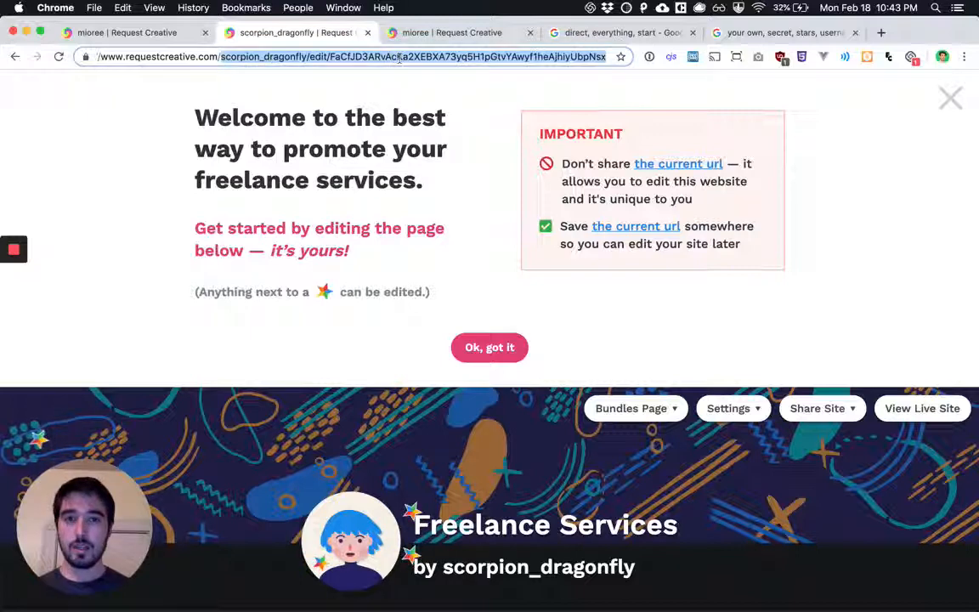
{"action": "left_click", "coordinate": [295, 83]}
{"action": "double_click", "coordinate": [278, 57]}
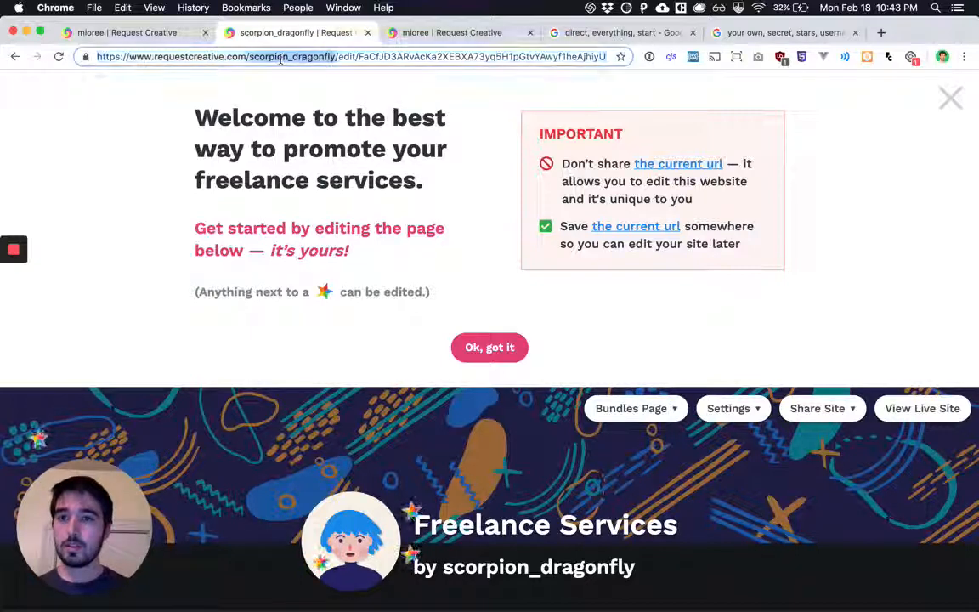
{"action": "left_click", "coordinate": [338, 57]}
{"action": "key", "text": "shift+super+Right"}
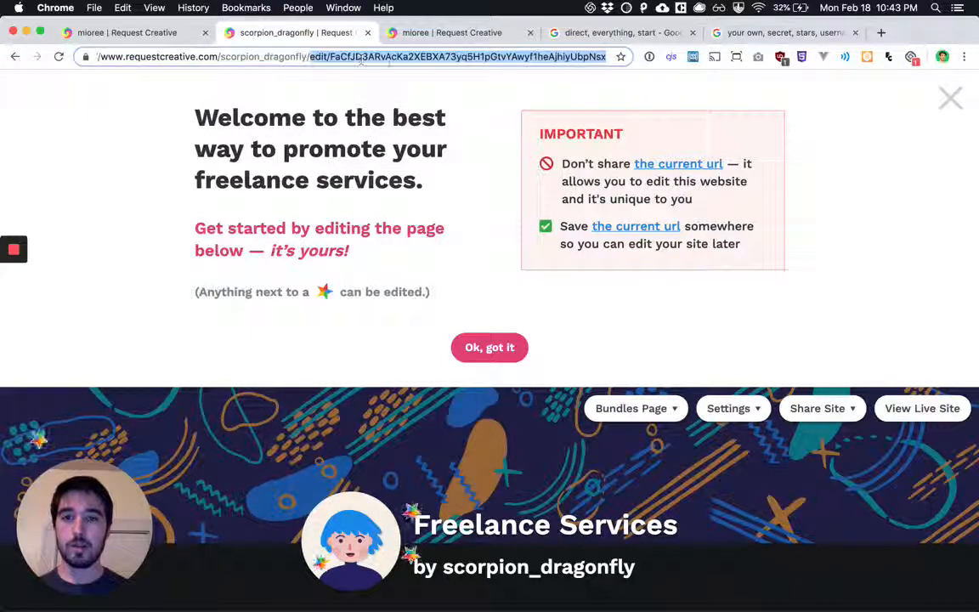
{"action": "double_click", "coordinate": [437, 57]}
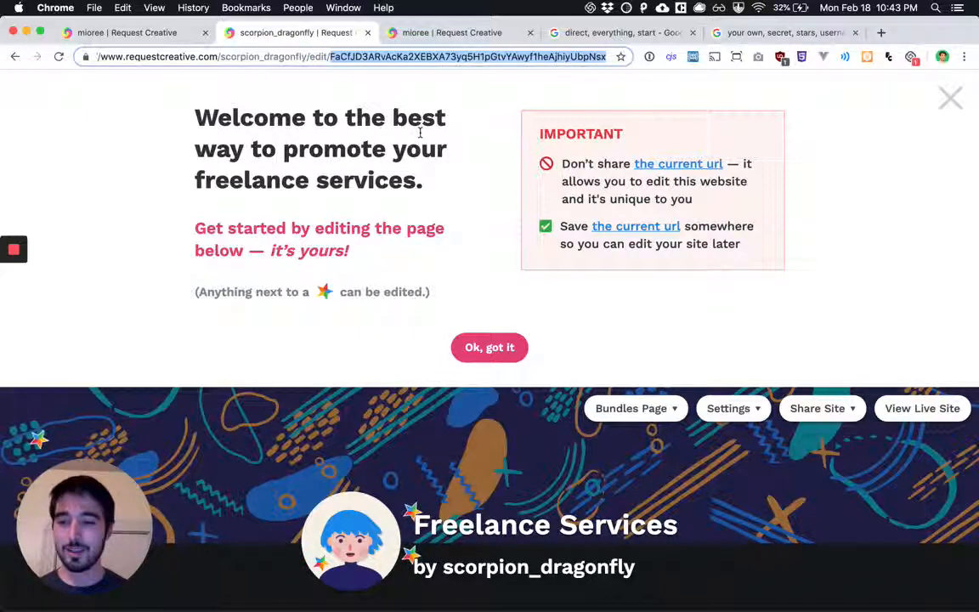
{"action": "left_click", "coordinate": [458, 163]}
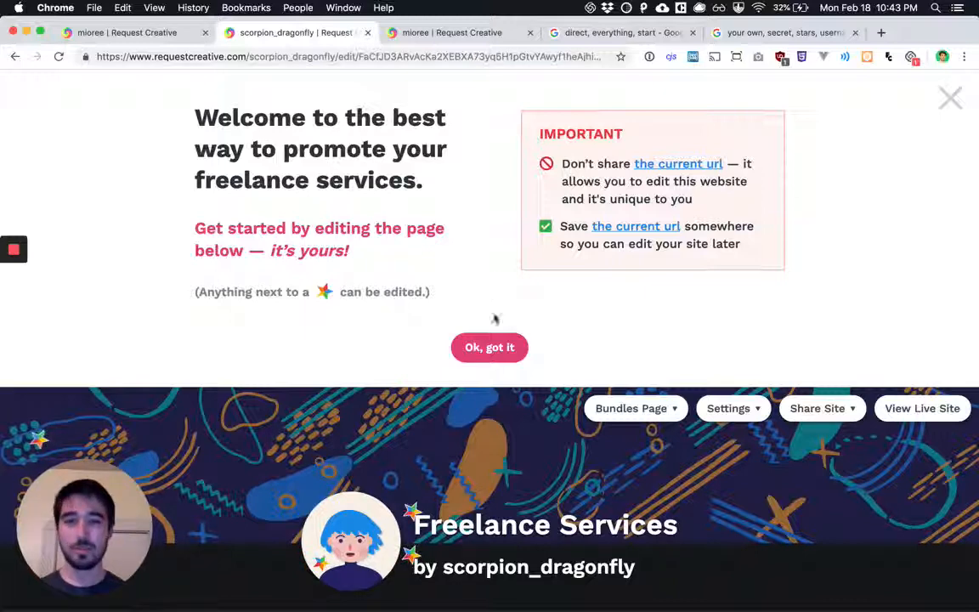
Dismiss the welcome message and replace the profile image with mioree-sample-3.png
{"action": "left_click", "coordinate": [469, 347]}
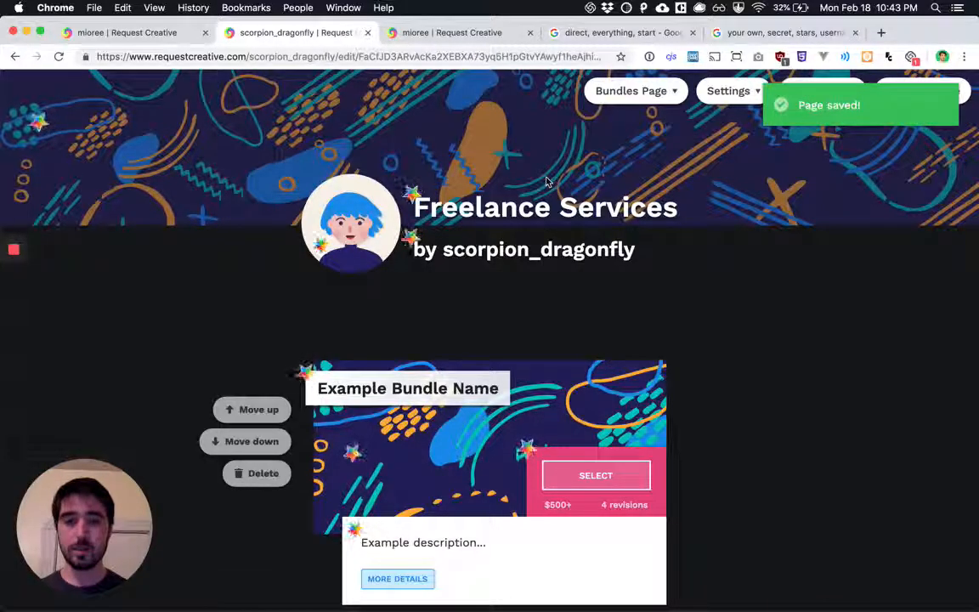
{"action": "left_click", "coordinate": [361, 223]}
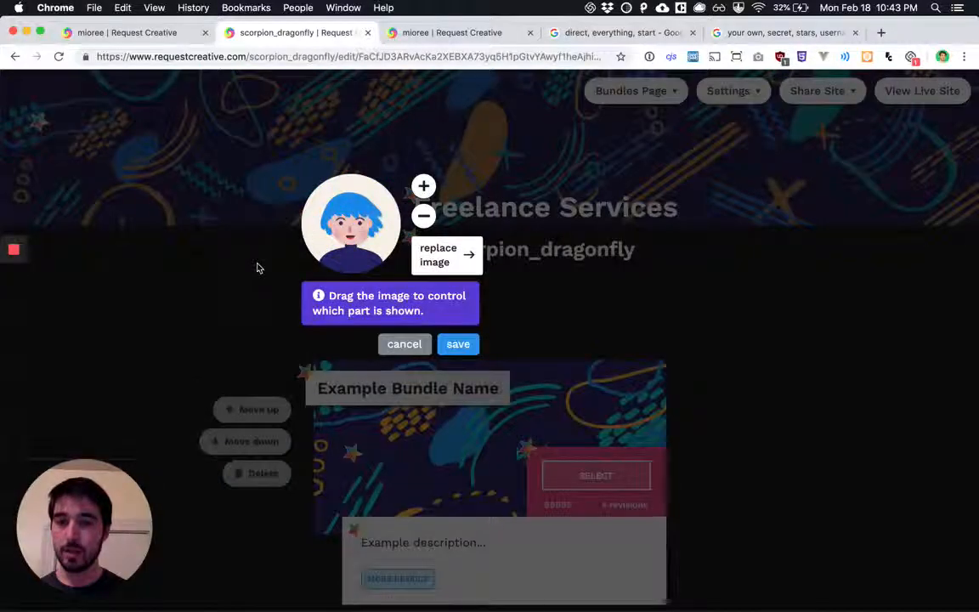
{"action": "left_click", "coordinate": [442, 255]}
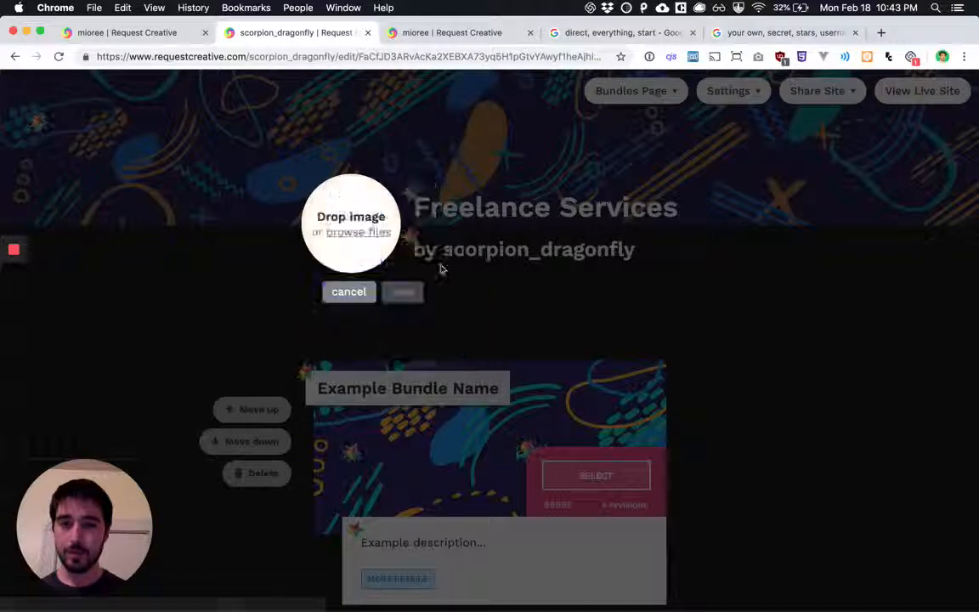
{"action": "left_click", "coordinate": [353, 235]}
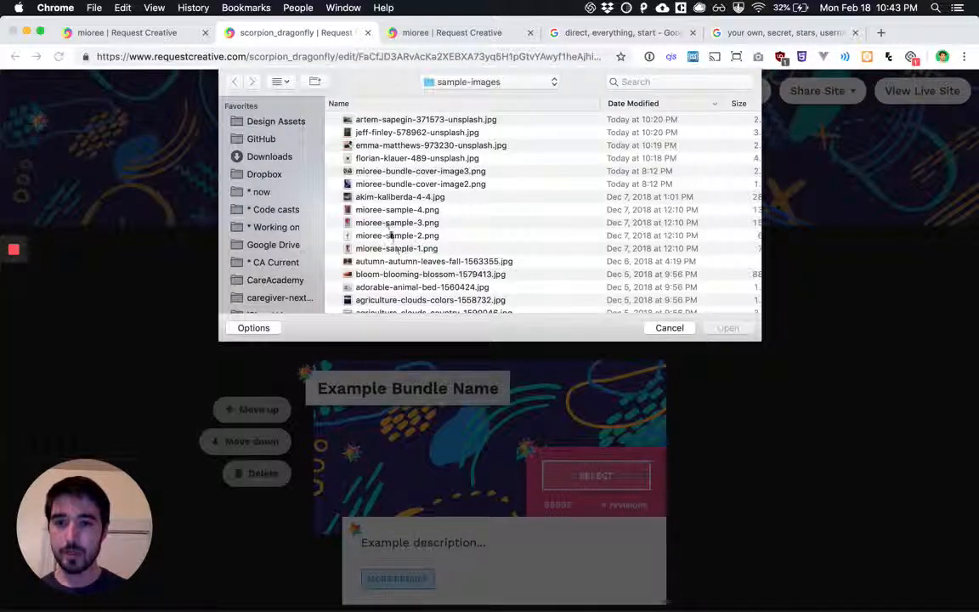
{"action": "double_click", "coordinate": [416, 223]}
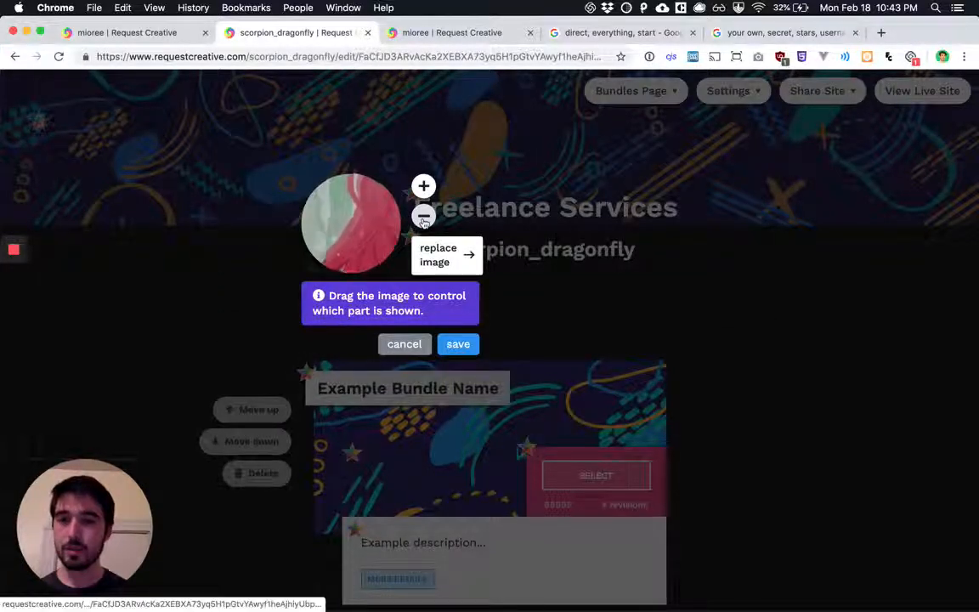
Zoom out the new profile image, reposition it so the character's face fills the circle, and save it
{"action": "left_click", "coordinate": [423, 222]}
{"action": "left_click", "coordinate": [424, 222]}
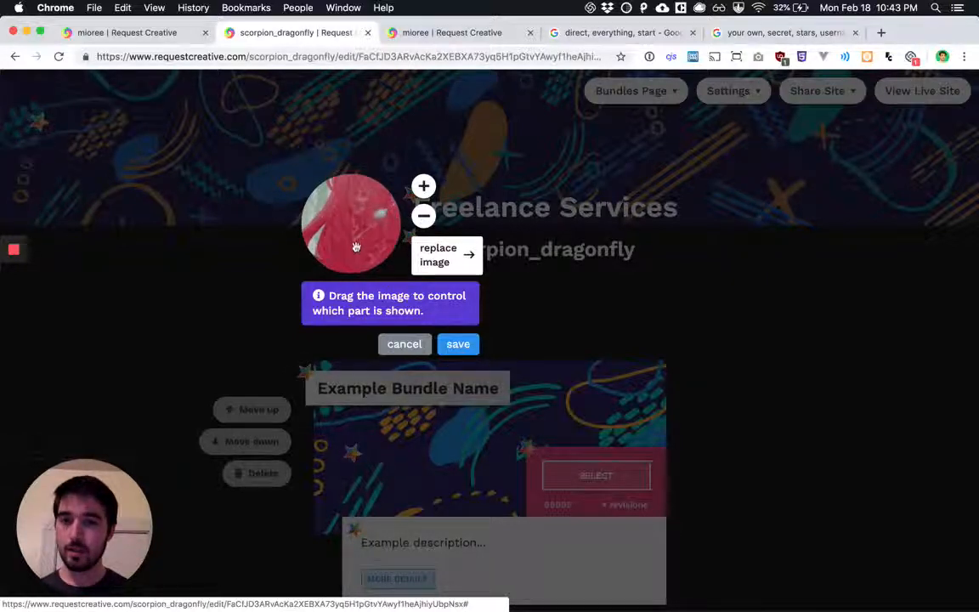
{"action": "left_click_drag", "start_coordinate": [356, 247], "coordinate": [354, 206]}
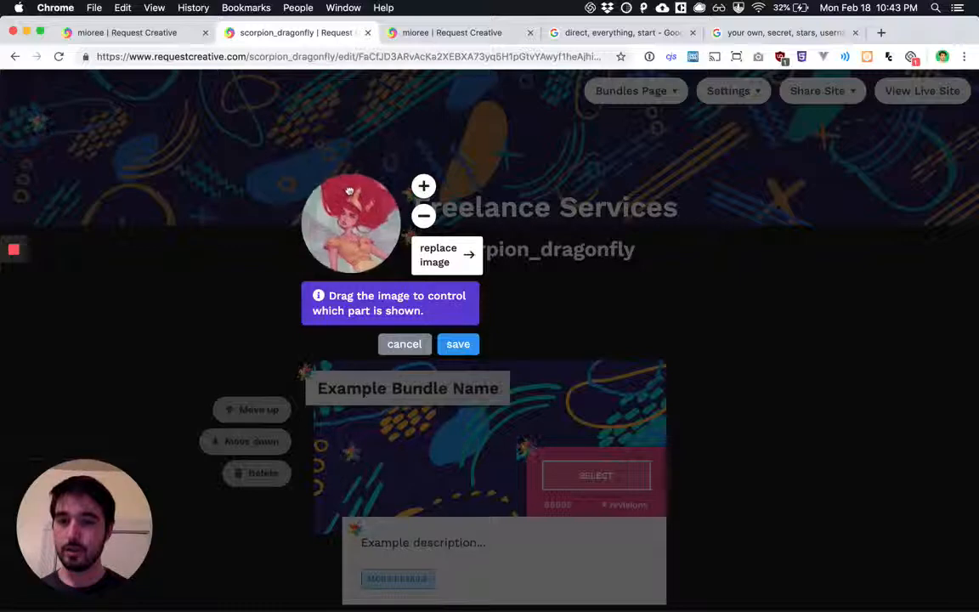
{"action": "left_click", "coordinate": [455, 344]}
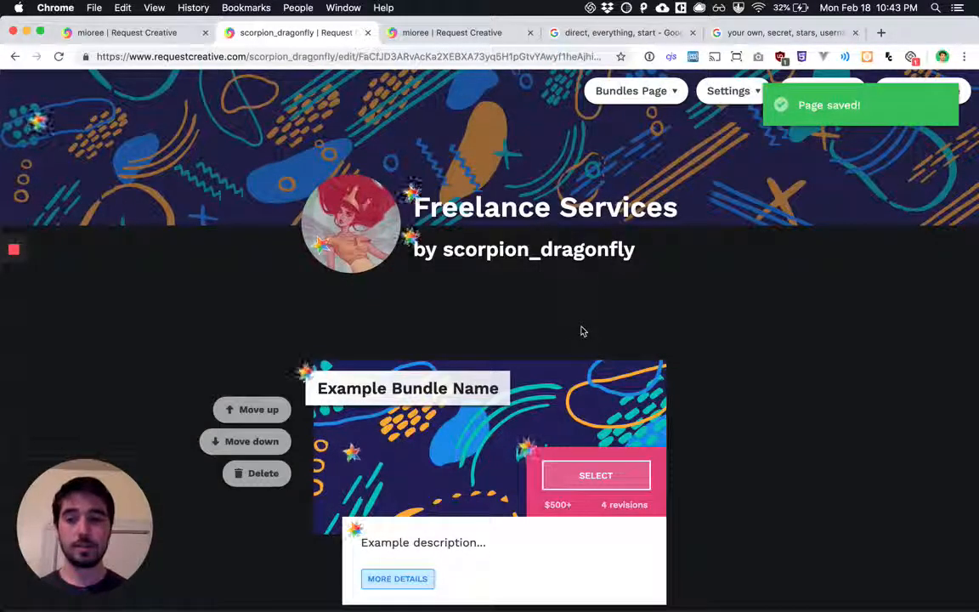
Change the page title to "Copy Editing Services" and save it
{"action": "left_click", "coordinate": [511, 211]}
{"action": "double_click", "coordinate": [502, 199]}
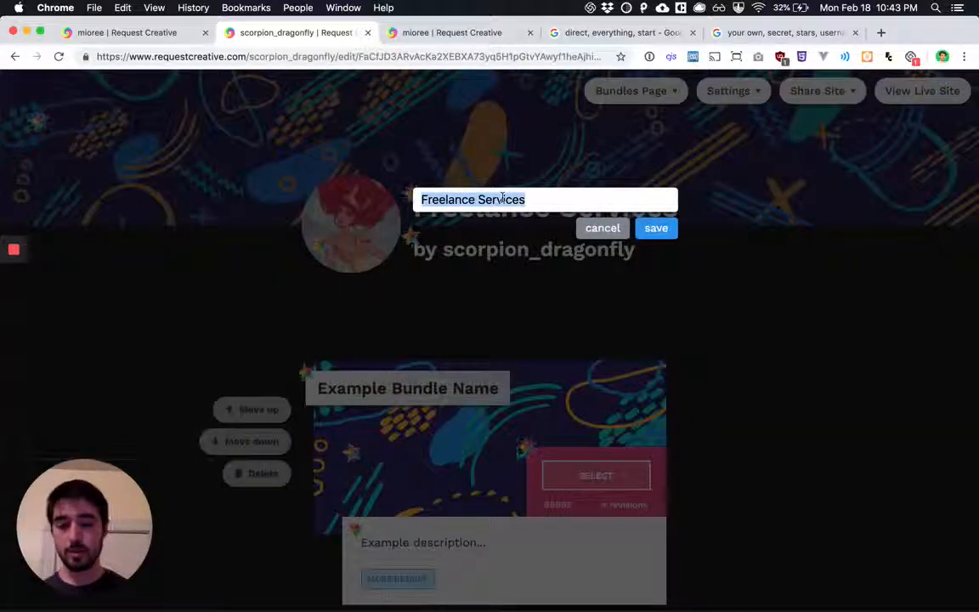
{"action": "type", "text": "Wi"}
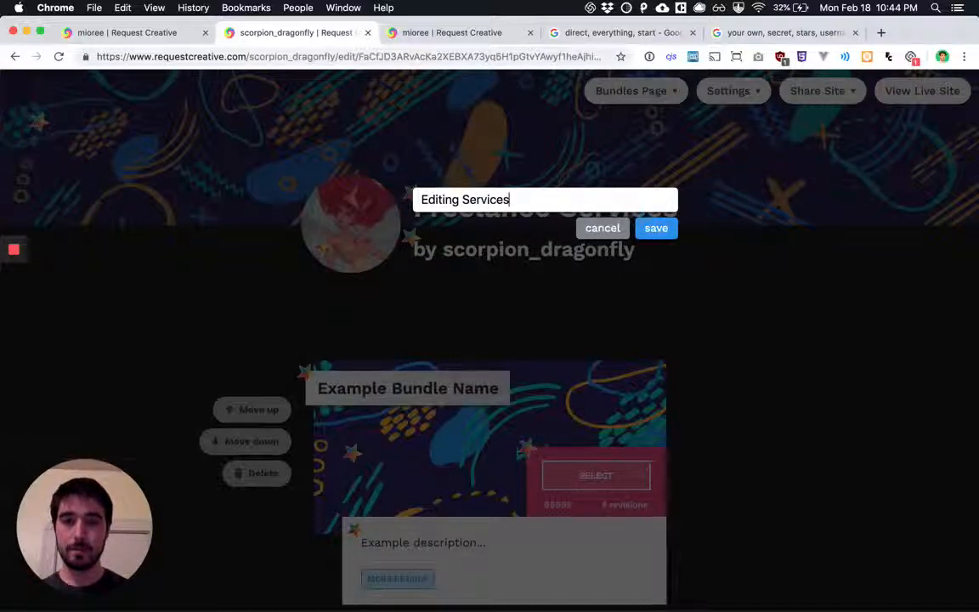
{"action": "type", "text": "Copy"}
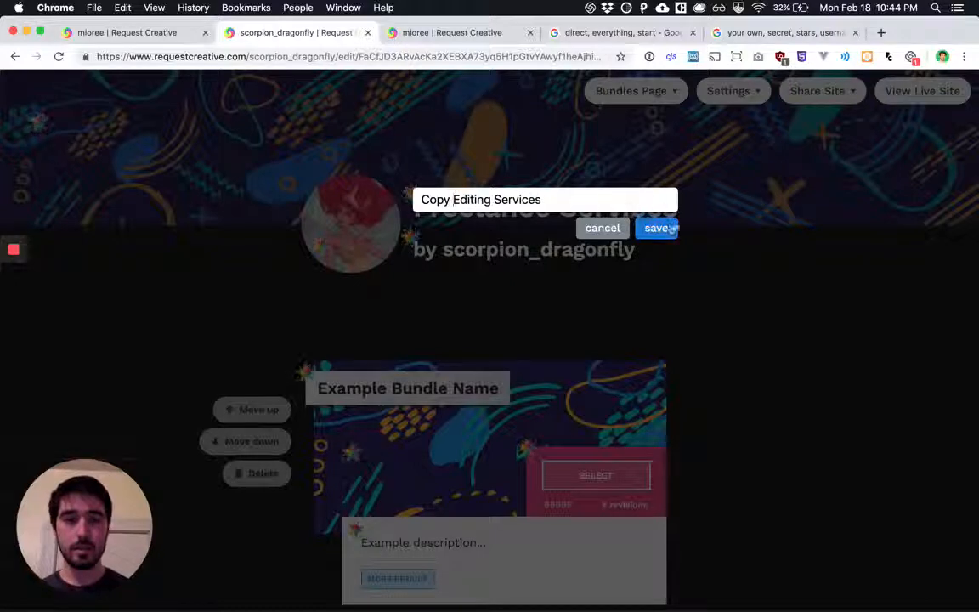
{"action": "left_click", "coordinate": [655, 228]}
Replace the username in the byline under the page title with the creator's first name and save it
{"action": "left_click", "coordinate": [433, 248]}
{"action": "double_click", "coordinate": [431, 246]}
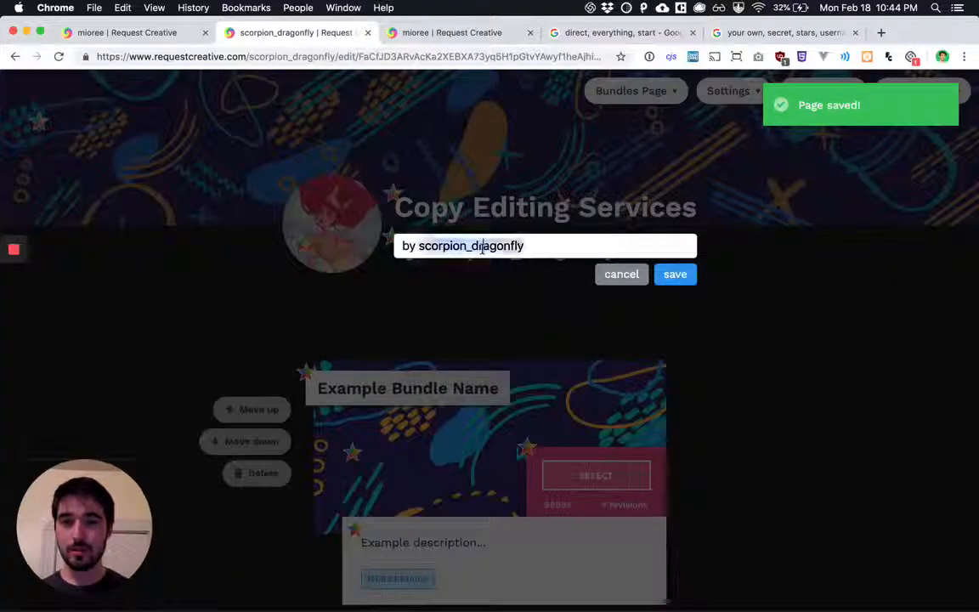
{"action": "type", "text": "d"}
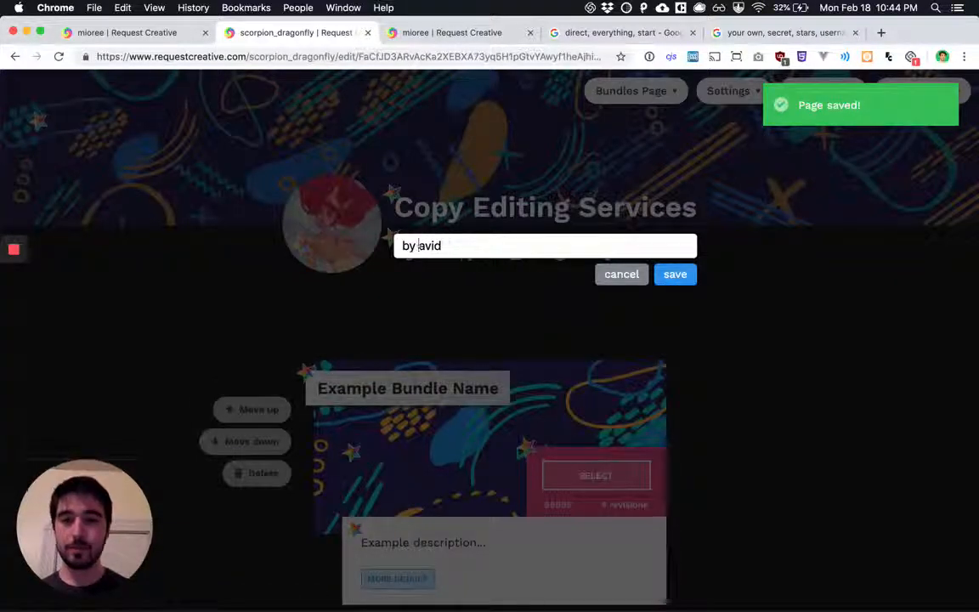
{"action": "type", "text": "avD"}
{"action": "left_click", "coordinate": [680, 275]}
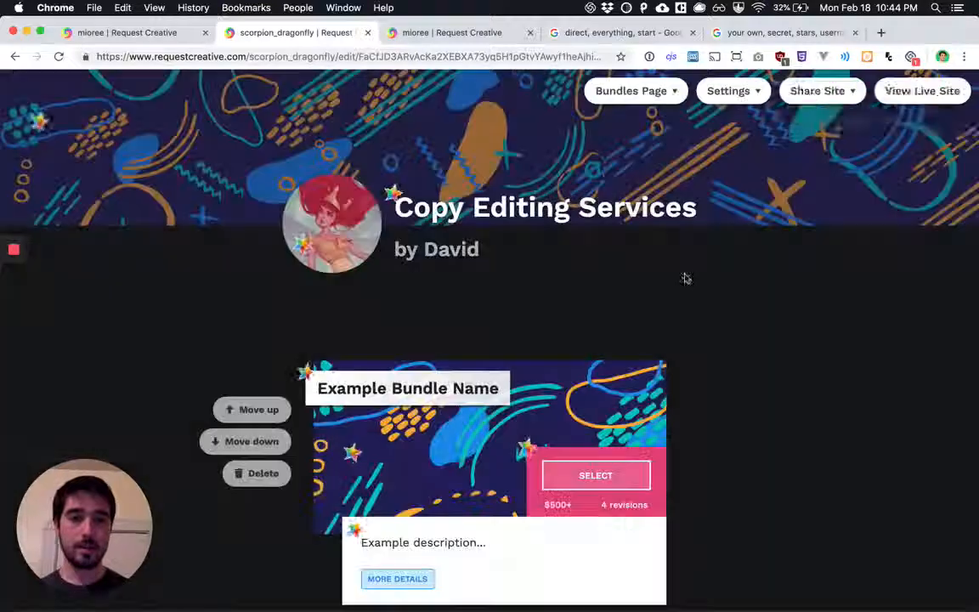
Change the page's username to the creator's first name in lowercase and save it
{"action": "left_click", "coordinate": [739, 94]}
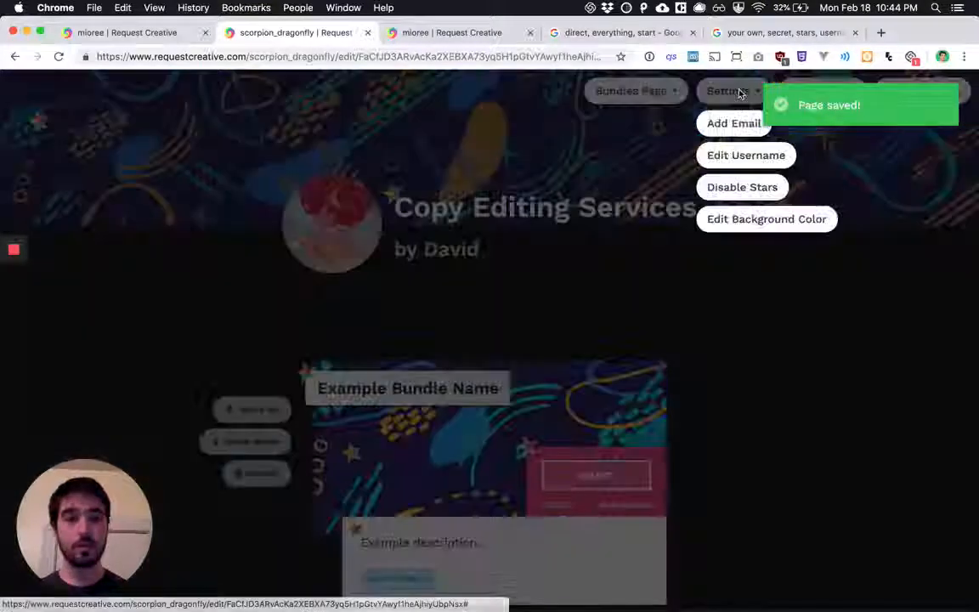
{"action": "left_click", "coordinate": [734, 156]}
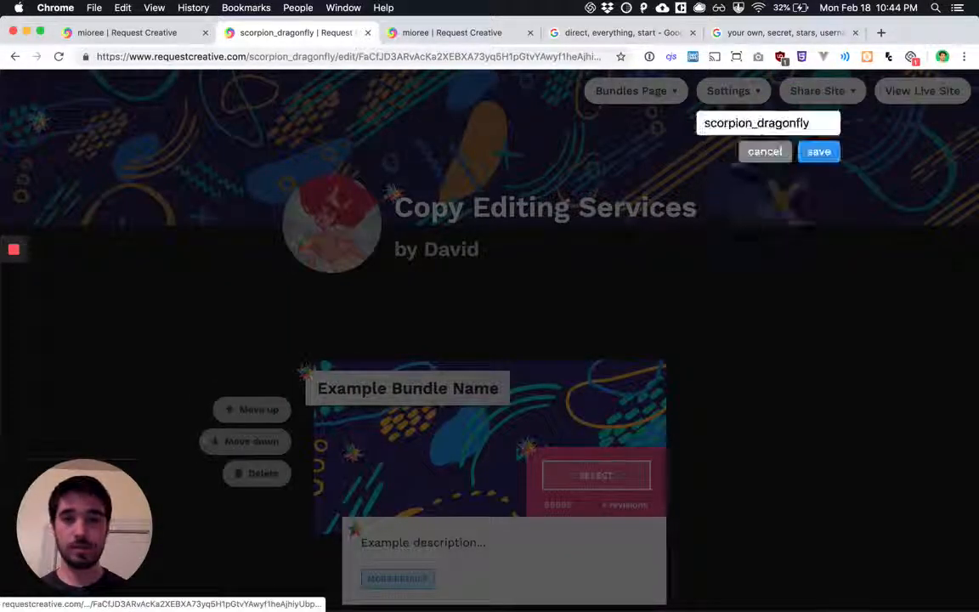
{"action": "double_click", "coordinate": [736, 123]}
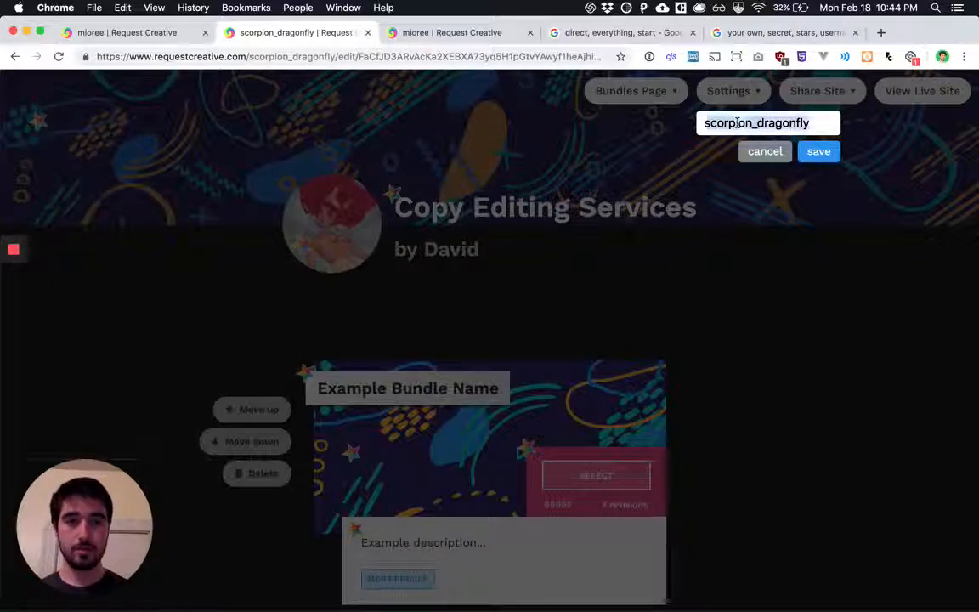
{"action": "type", "text": "david"}
{"action": "left_click", "coordinate": [826, 155]}
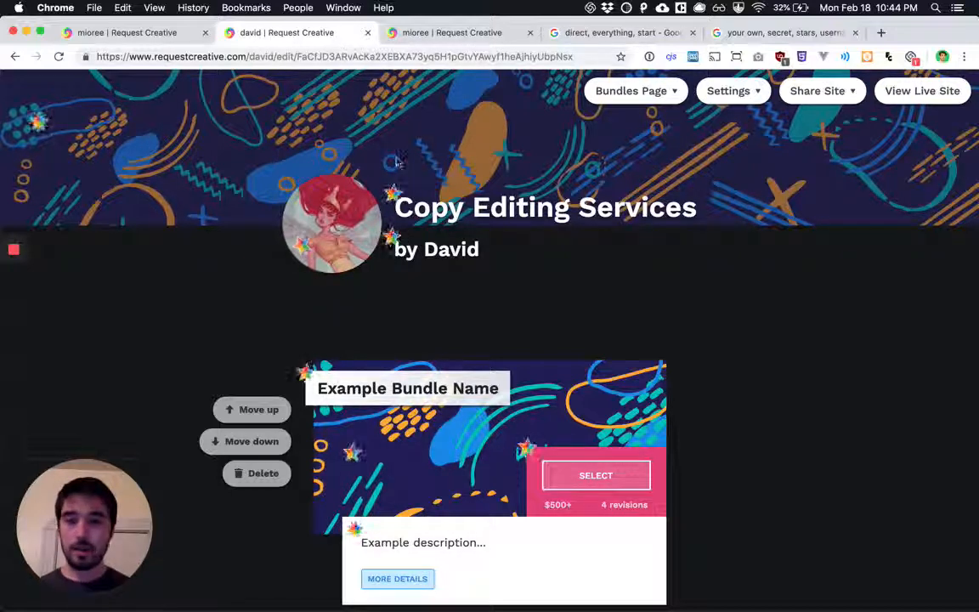
Replace the page's header background image with architecture-building-exterior-204725.jpg from the sample-images folder
{"action": "left_click", "coordinate": [212, 155]}
{"action": "left_click", "coordinate": [47, 195]}
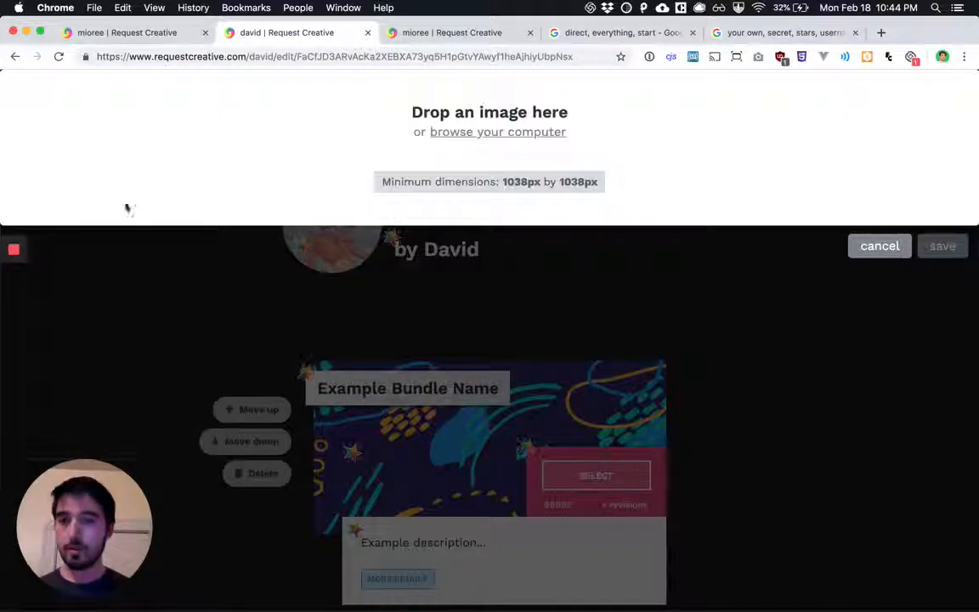
{"action": "left_click", "coordinate": [381, 151]}
{"action": "scroll", "coordinate": [463, 226], "scroll_direction": "down", "scroll_amount": 5}
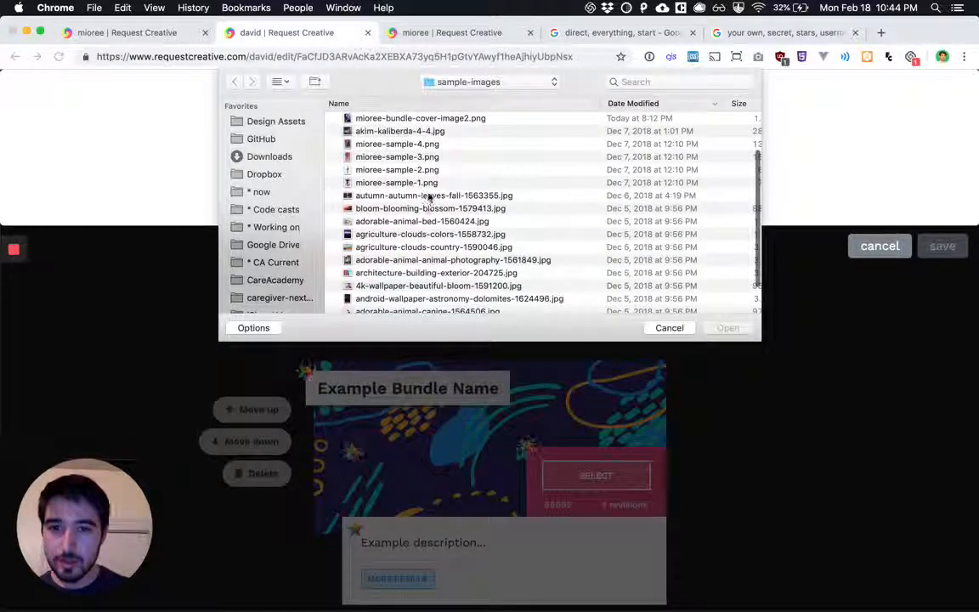
{"action": "double_click", "coordinate": [411, 273]}
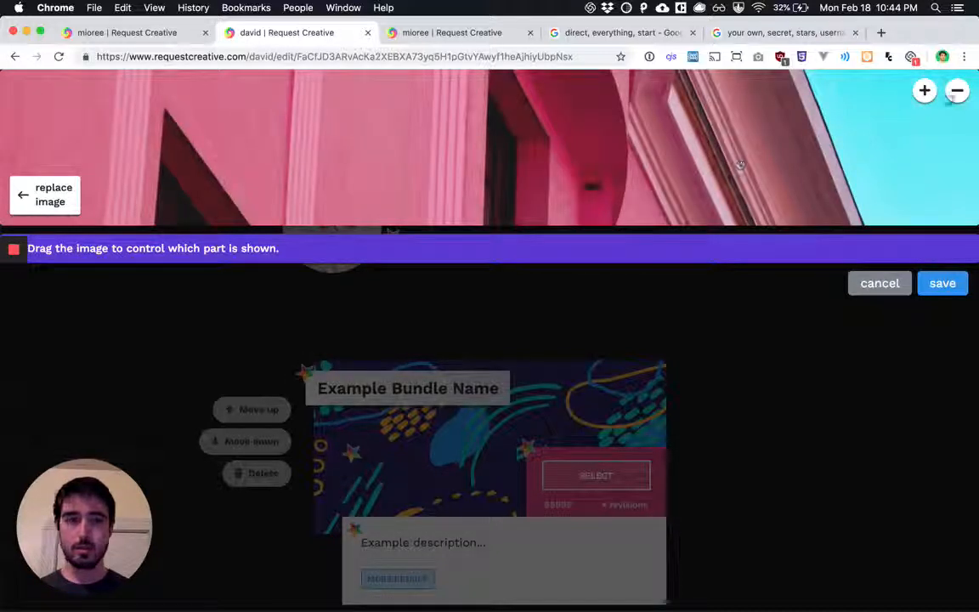
Zoom and reposition the header image so the pink building and blue sky fill the banner, and save it
{"action": "left_click", "coordinate": [957, 91]}
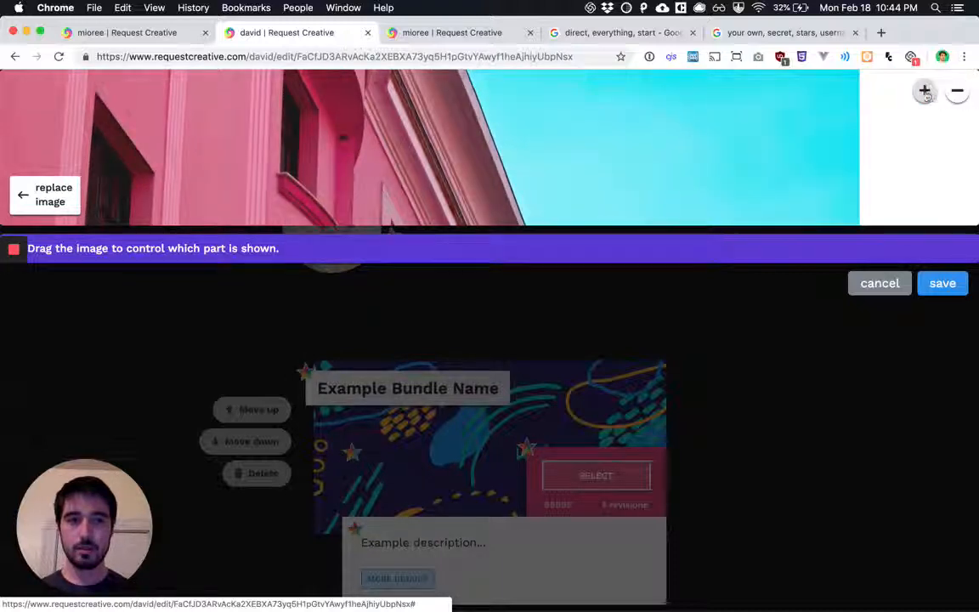
{"action": "left_click", "coordinate": [925, 91]}
{"action": "left_click", "coordinate": [925, 91]}
{"action": "left_click_drag", "start_coordinate": [801, 143], "coordinate": [780, 78]}
{"action": "left_click", "coordinate": [925, 91]}
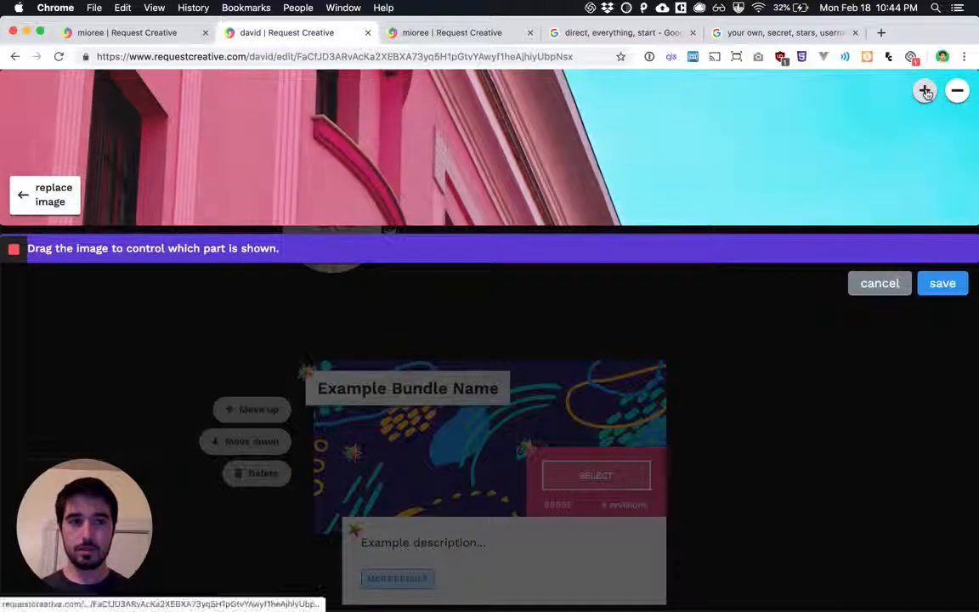
{"action": "left_click", "coordinate": [943, 283]}
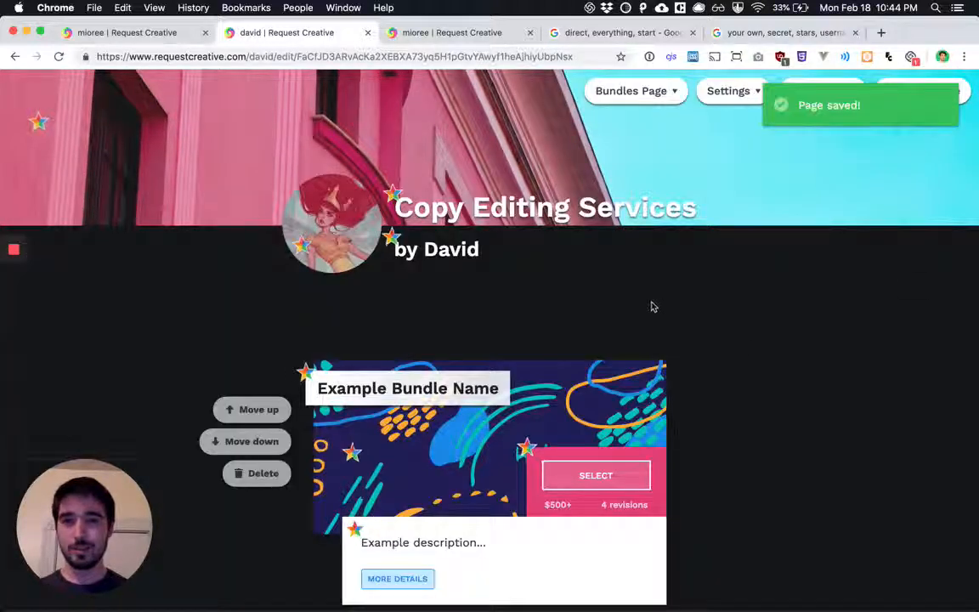
{"action": "scroll", "coordinate": [736, 345], "scroll_direction": "down", "scroll_amount": 2}
{"action": "scroll", "coordinate": [737, 345], "scroll_direction": "down", "scroll_amount": 2}
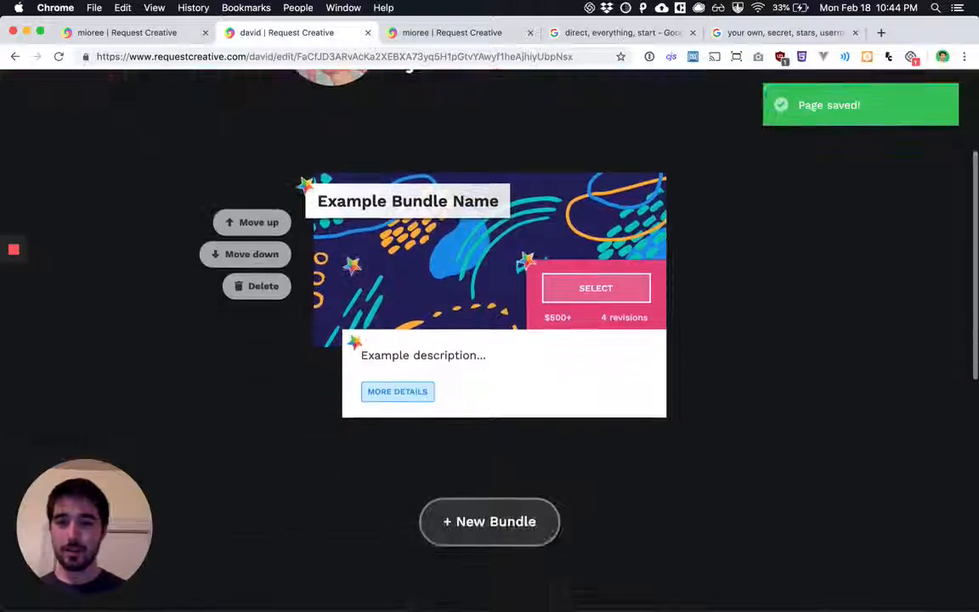
{"action": "left_click", "coordinate": [386, 201]}
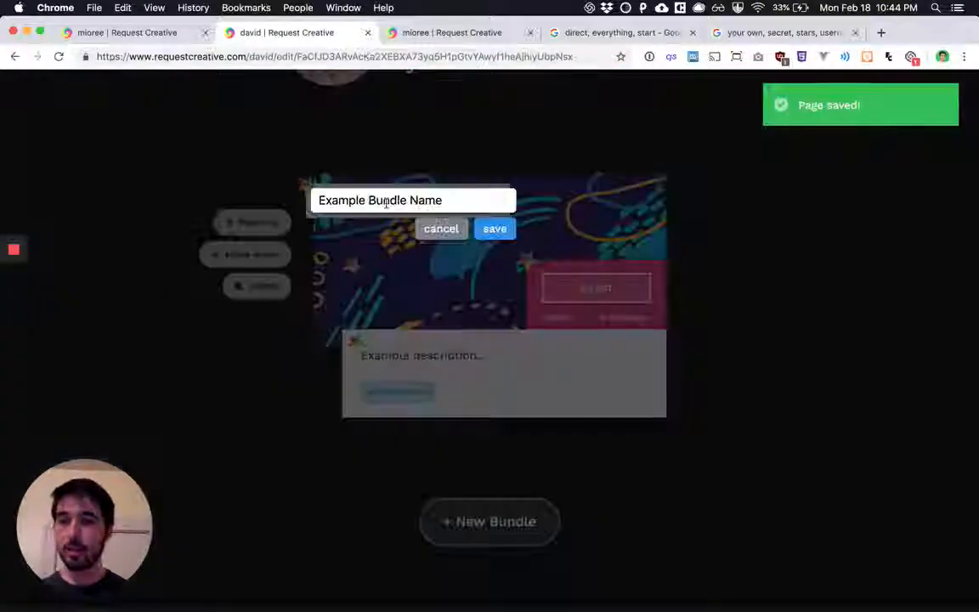
{"action": "left_click", "coordinate": [519, 157]}
{"action": "scroll", "coordinate": [424, 197], "scroll_direction": "up", "scroll_amount": 2}
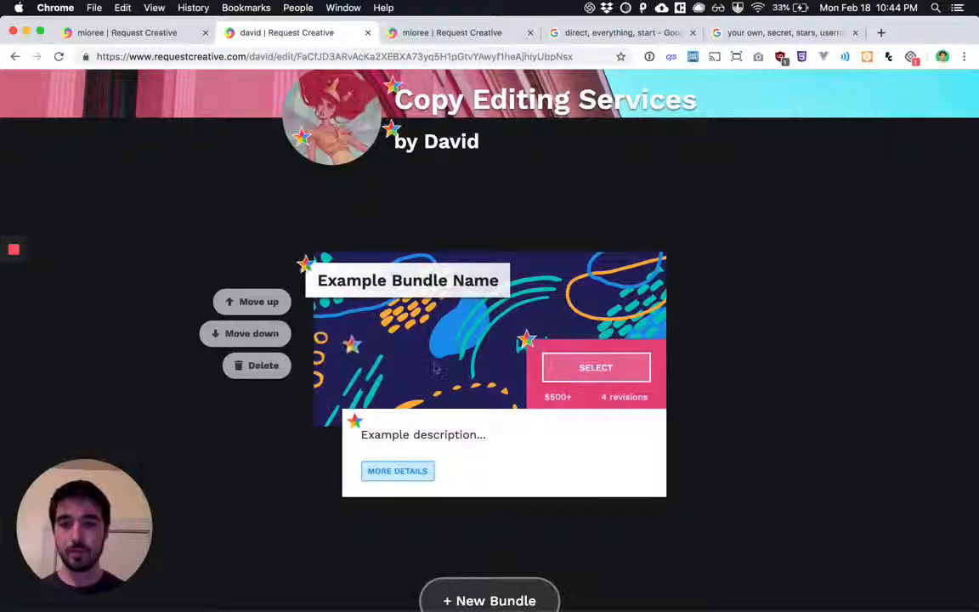
Add a new bundle below the existing example bundle
{"action": "scroll", "coordinate": [435, 367], "scroll_direction": "down", "scroll_amount": 5}
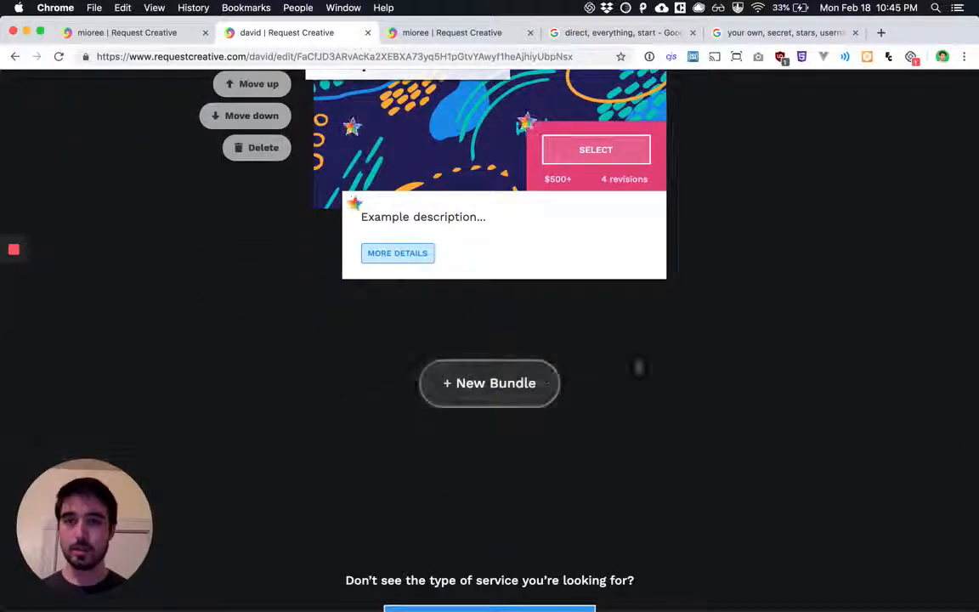
{"action": "scroll", "coordinate": [671, 362], "scroll_direction": "up", "scroll_amount": 2}
{"action": "scroll", "coordinate": [673, 361], "scroll_direction": "down", "scroll_amount": 3}
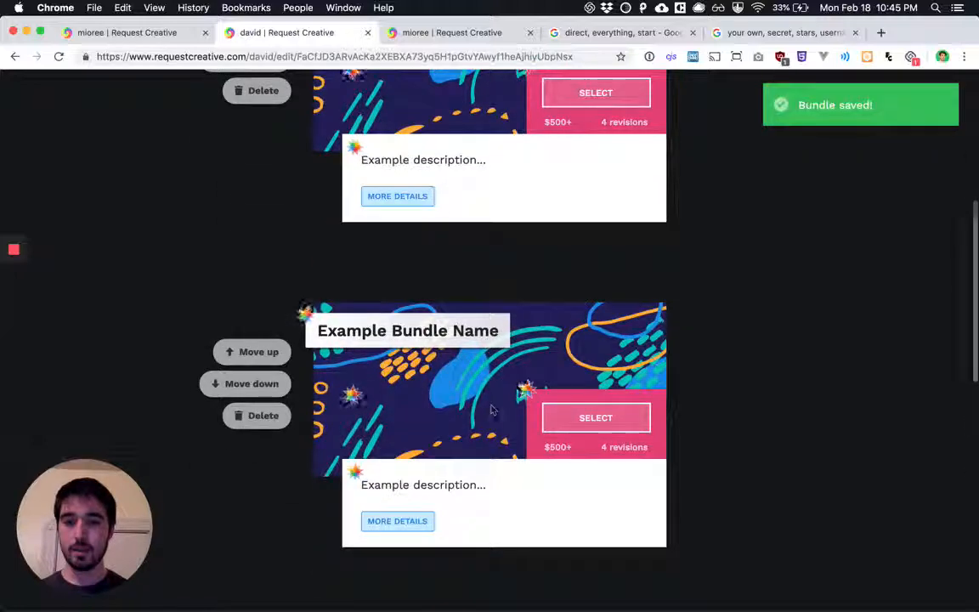
{"action": "scroll", "coordinate": [427, 417], "scroll_direction": "down", "scroll_amount": 1}
{"action": "scroll", "coordinate": [309, 347], "scroll_direction": "up", "scroll_amount": 5}
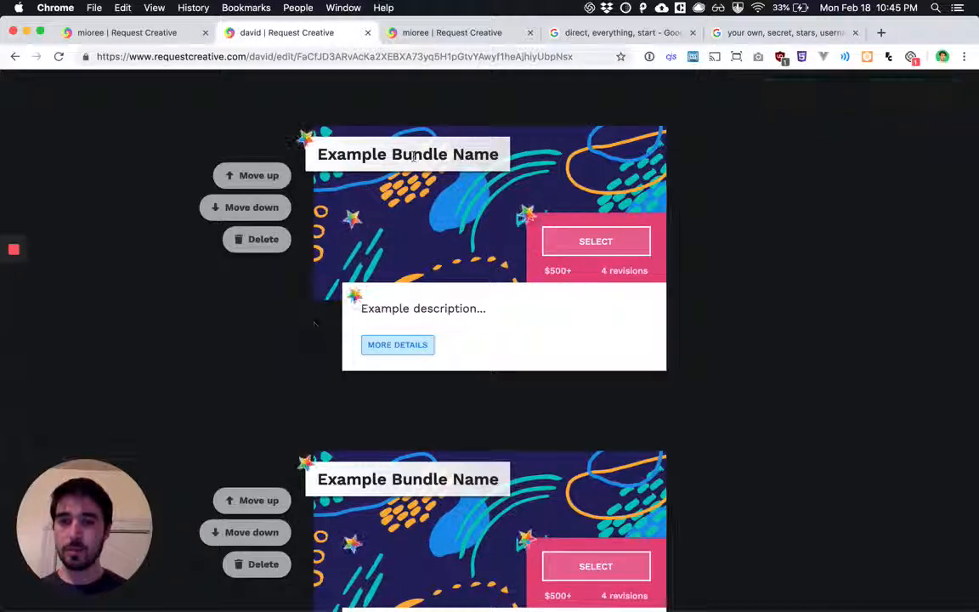
Rename the first example bundle "500 word blog post" and move it down below the other bundle
{"action": "left_click", "coordinate": [477, 155]}
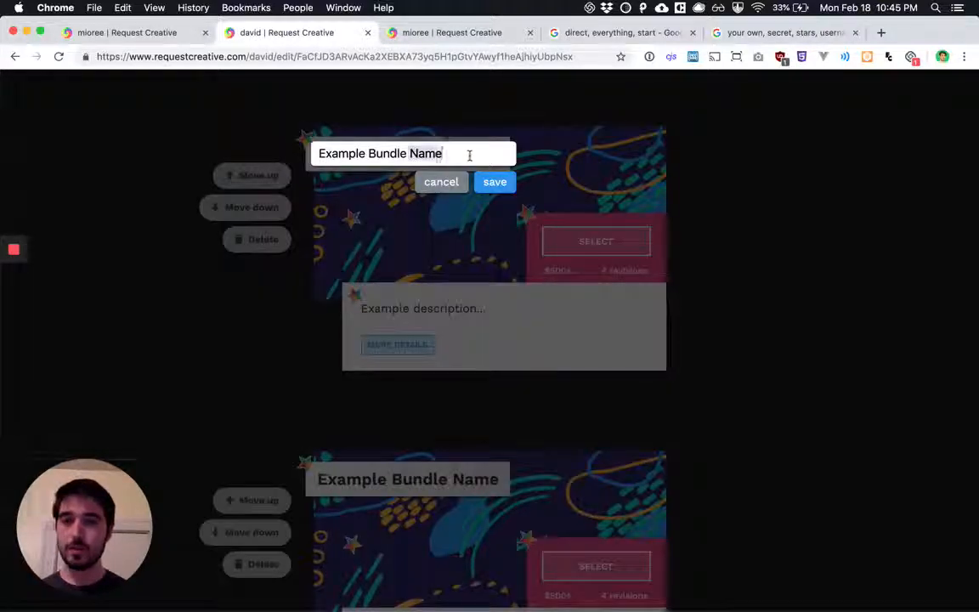
{"action": "triple_click", "coordinate": [469, 155]}
{"action": "type", "text": "500 wo"}
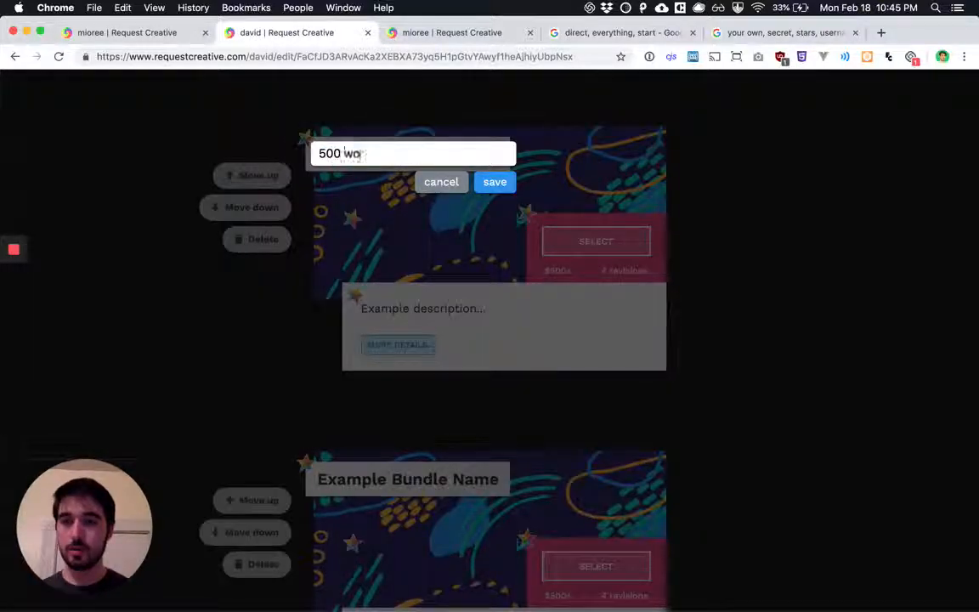
{"action": "type", "text": "rd blog post"}
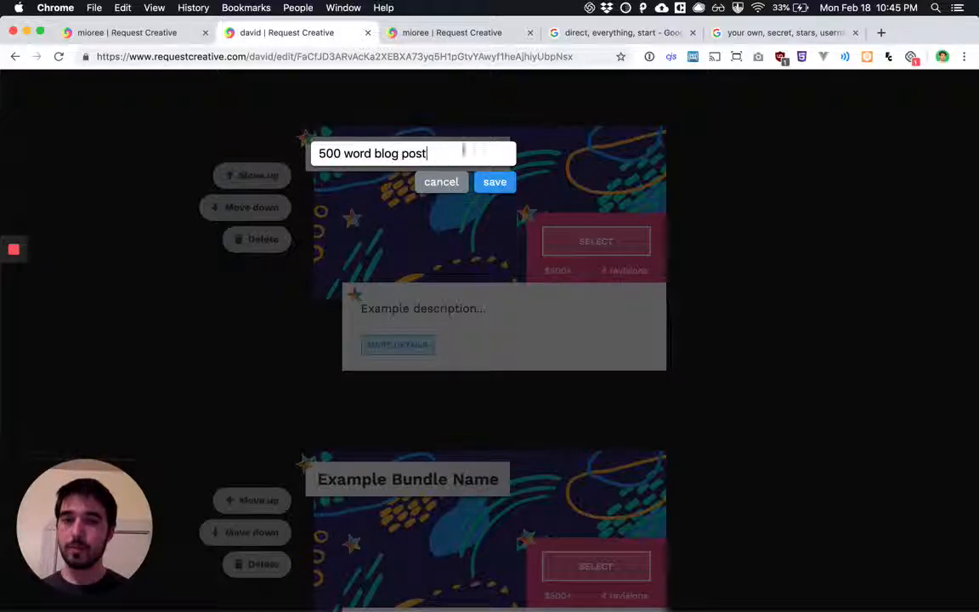
{"action": "key", "text": "Return"}
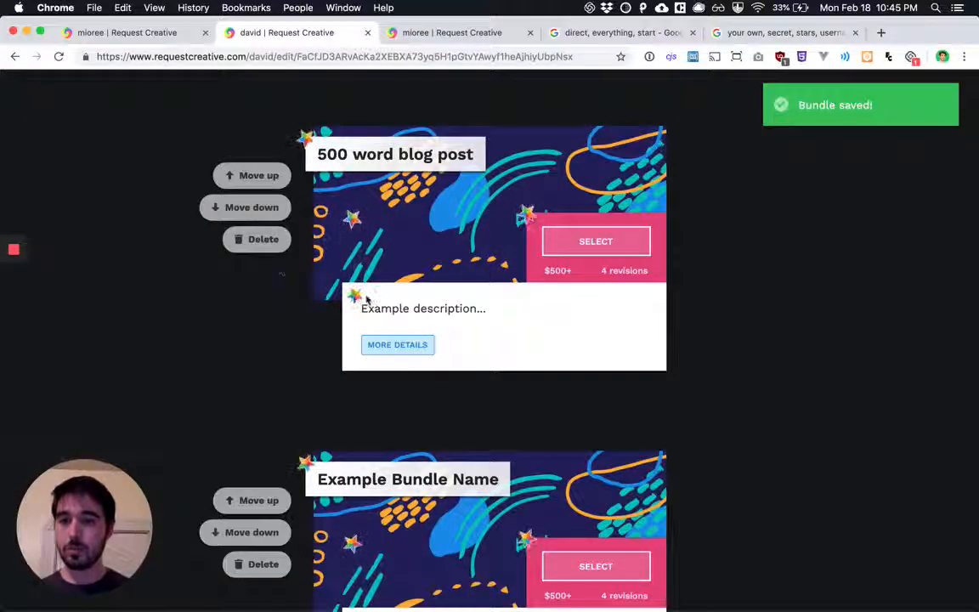
{"action": "left_click", "coordinate": [255, 207]}
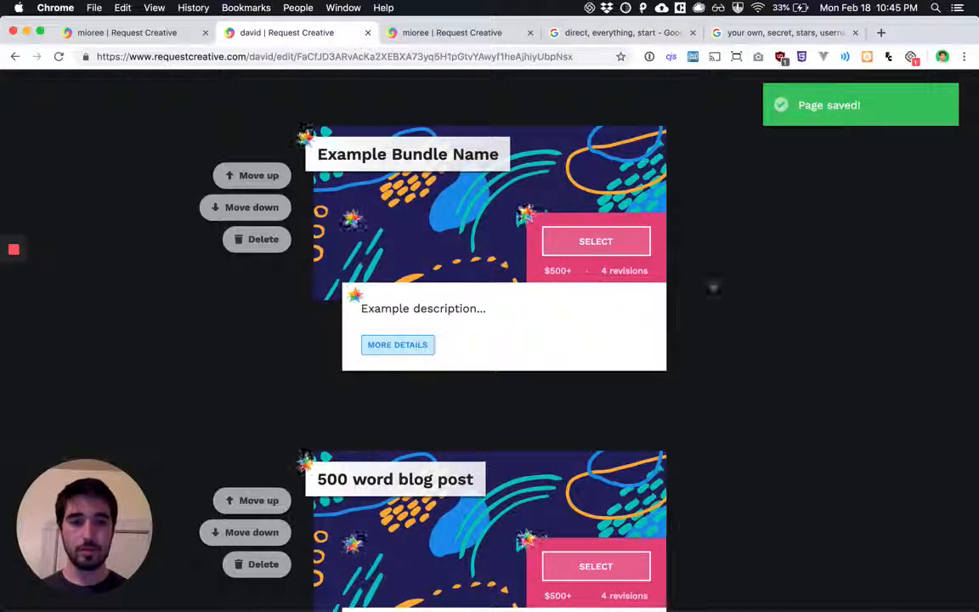
Set the starting price of the Example Bundle Name bundle to $300
{"action": "left_click", "coordinate": [562, 271]}
{"action": "double_click", "coordinate": [563, 274]}
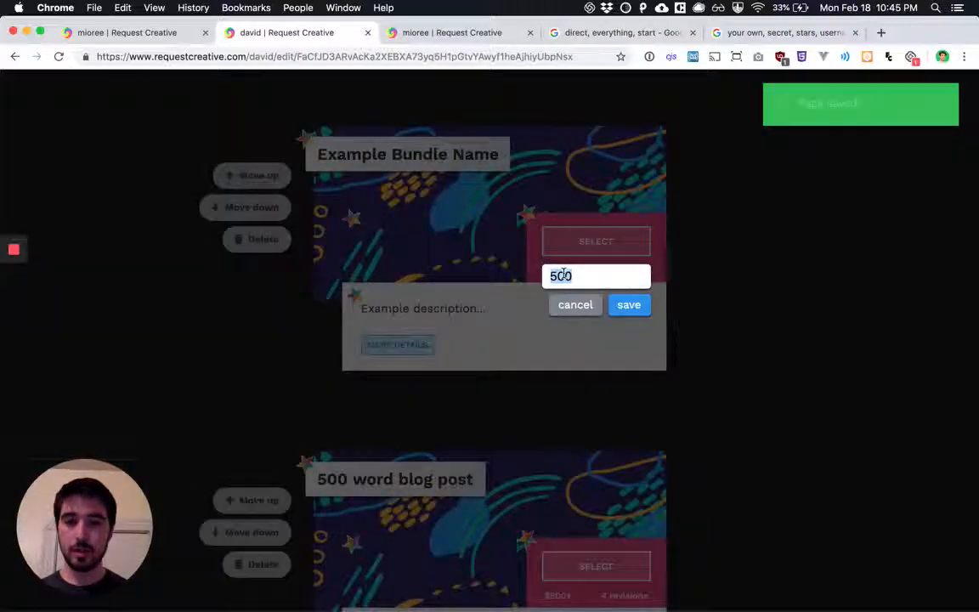
{"action": "key", "text": "Return"}
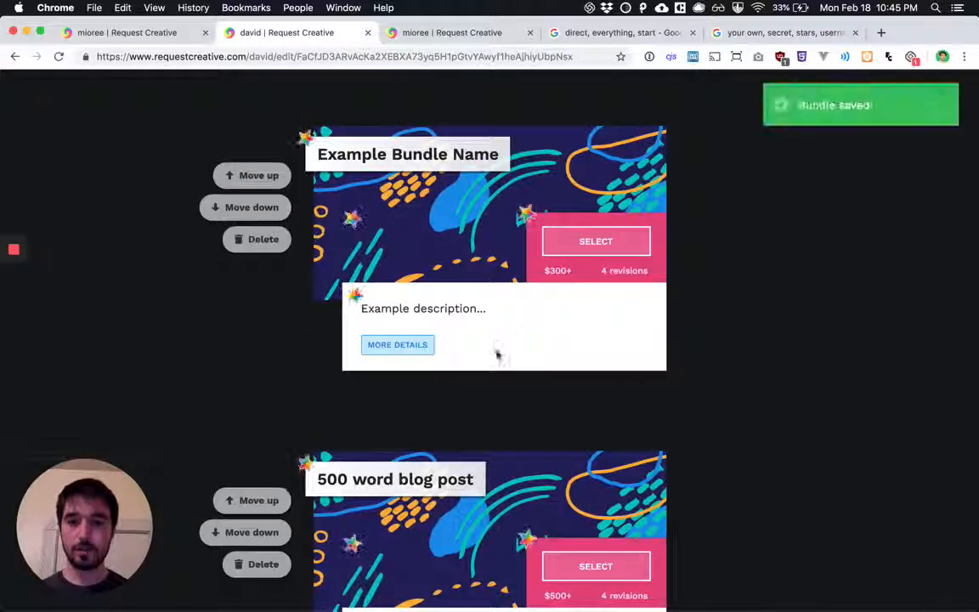
Expand the details of the Example Bundle Name bundle and dismiss the quick tip above its project timeline
{"action": "left_click", "coordinate": [427, 344]}
{"action": "scroll", "coordinate": [429, 344], "scroll_direction": "down", "scroll_amount": 3}
{"action": "left_click", "coordinate": [454, 269]}
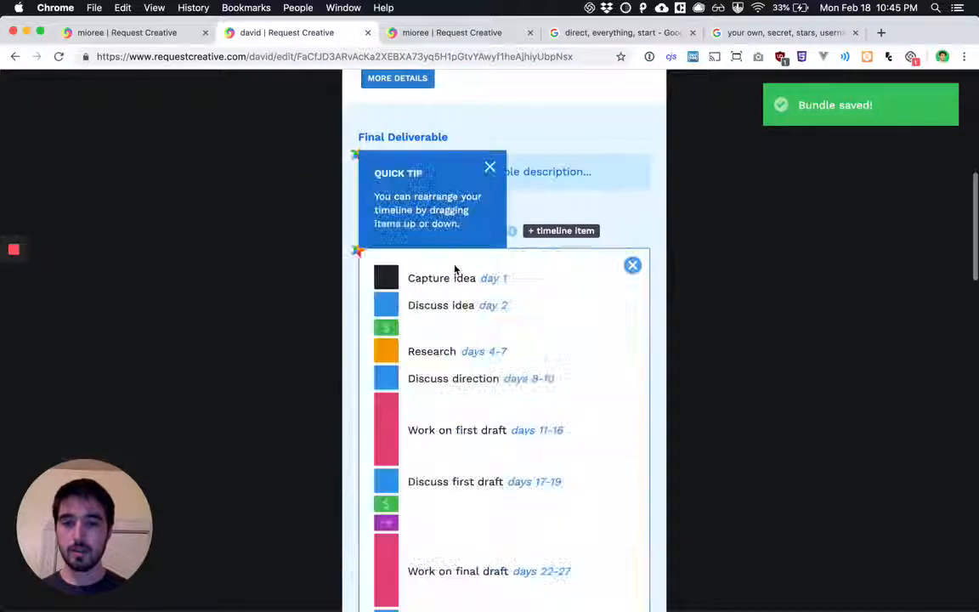
{"action": "scroll", "coordinate": [455, 268], "scroll_direction": "down", "scroll_amount": 1}
{"action": "scroll", "coordinate": [459, 255], "scroll_direction": "up", "scroll_amount": 1}
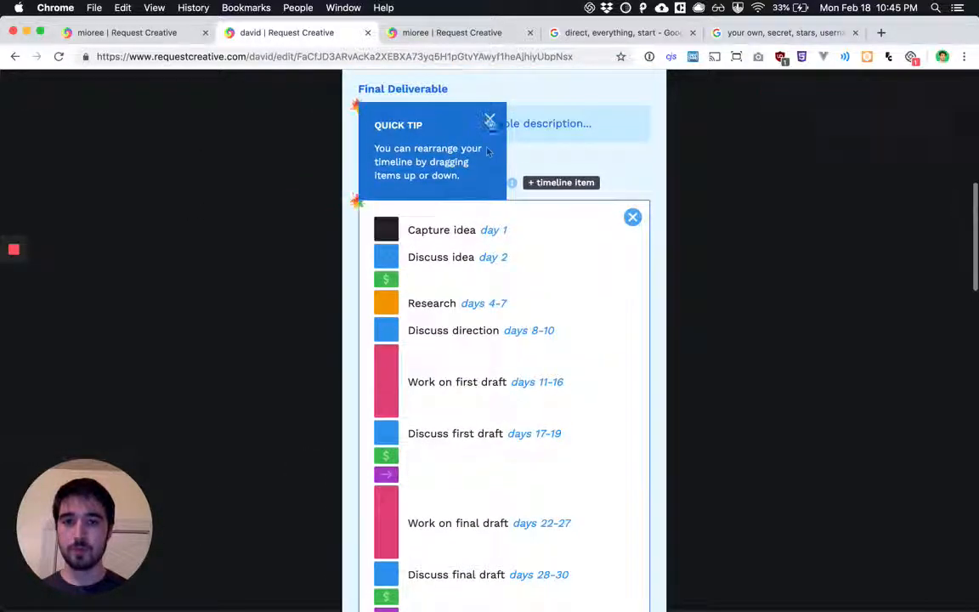
{"action": "left_click", "coordinate": [489, 118]}
Move the Capture idea timeline item directly below Discuss first draft and change its type to pink
{"action": "left_click_drag", "start_coordinate": [399, 240], "coordinate": [412, 423]}
{"action": "left_click", "coordinate": [408, 430]}
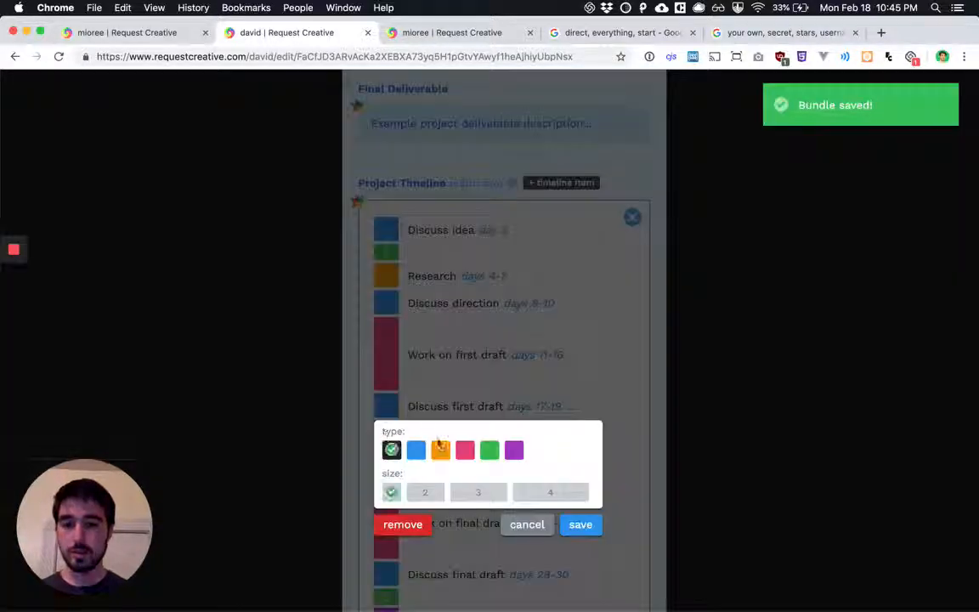
{"action": "left_click", "coordinate": [464, 450]}
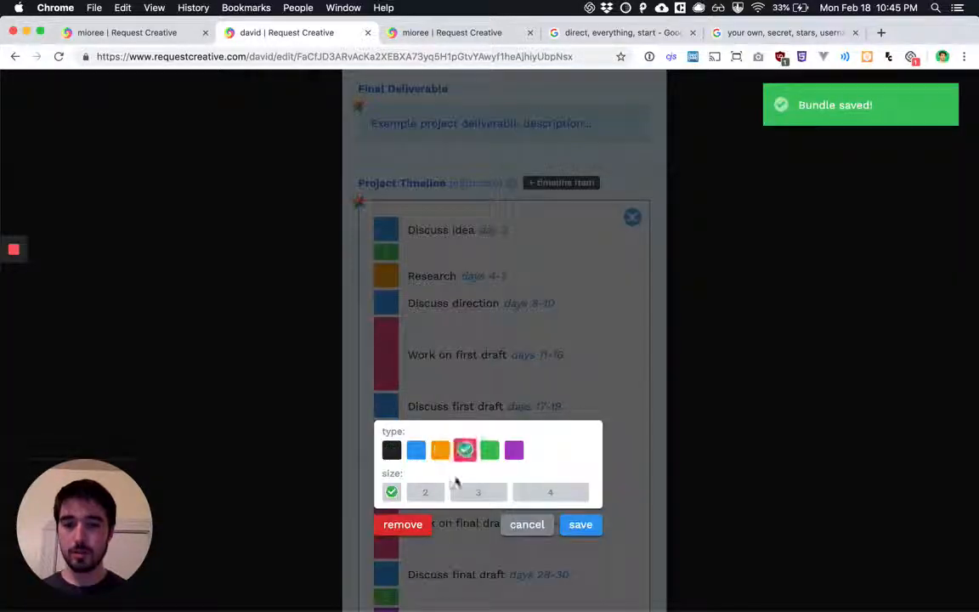
{"action": "left_click", "coordinate": [581, 524]}
{"action": "left_click", "coordinate": [435, 437]}
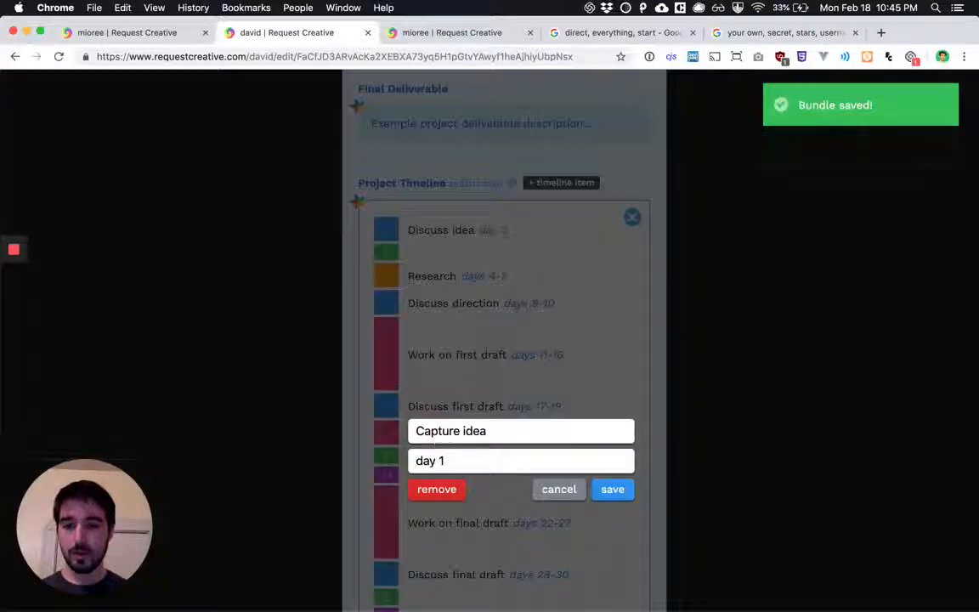
{"action": "triple_click", "coordinate": [500, 435]}
{"action": "left_click", "coordinate": [449, 460]}
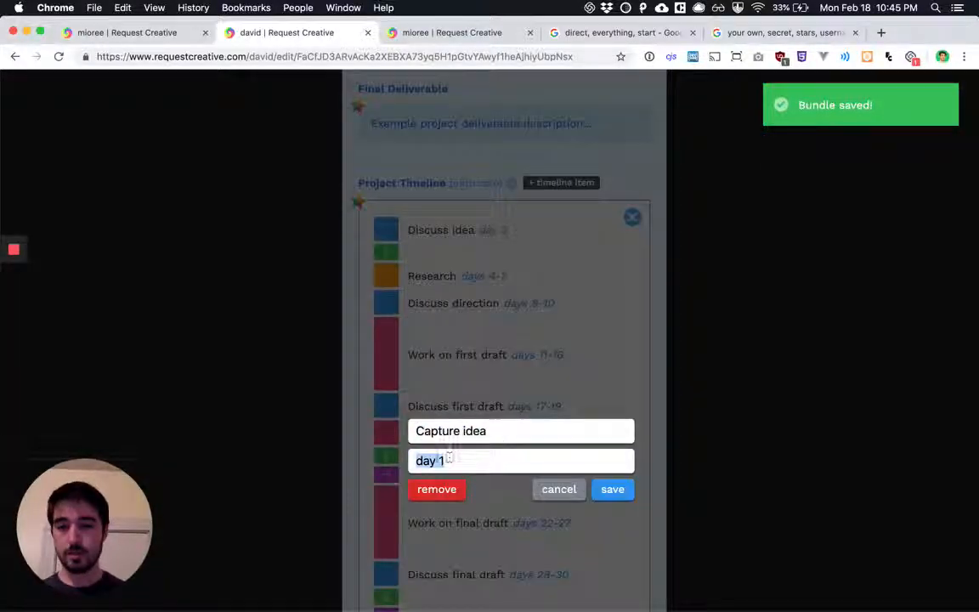
{"action": "left_click", "coordinate": [559, 492]}
Remove all three placeholder images from the past project examples of the Example Bundle Name bundle
{"action": "scroll", "coordinate": [491, 453], "scroll_direction": "down", "scroll_amount": 6}
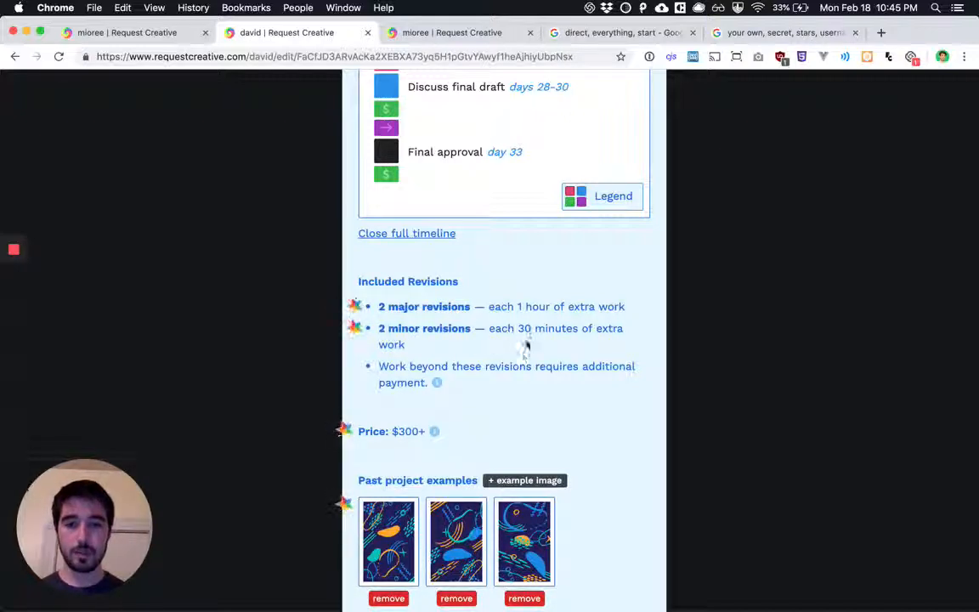
{"action": "scroll", "coordinate": [526, 344], "scroll_direction": "down", "scroll_amount": 3}
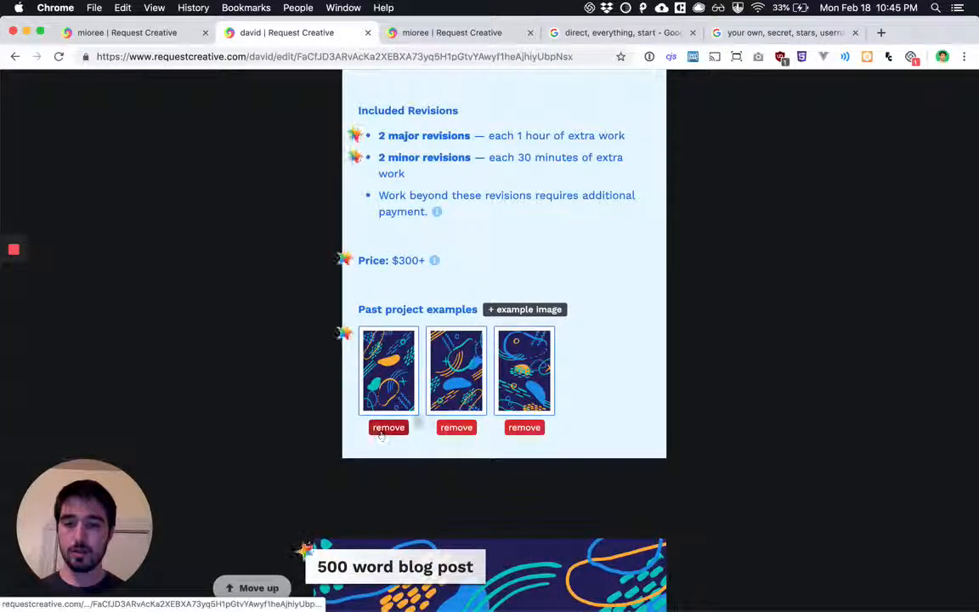
{"action": "left_click", "coordinate": [457, 428]}
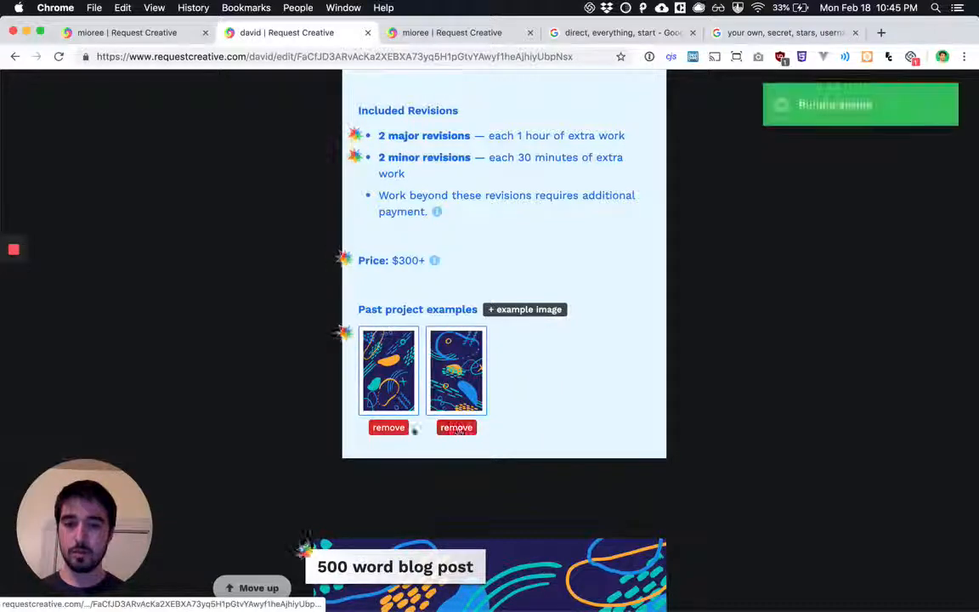
{"action": "left_click", "coordinate": [456, 427]}
{"action": "left_click", "coordinate": [389, 428]}
Add florian-klauer-489-unsplash.jpg as a past project example, preview it at full size and close the preview
{"action": "left_click", "coordinate": [502, 311]}
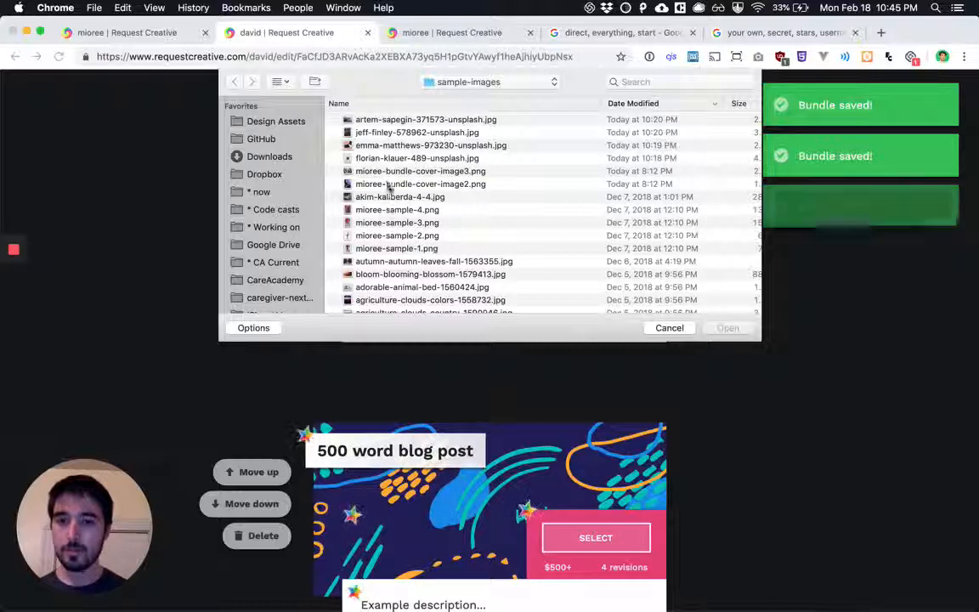
{"action": "left_click", "coordinate": [383, 159]}
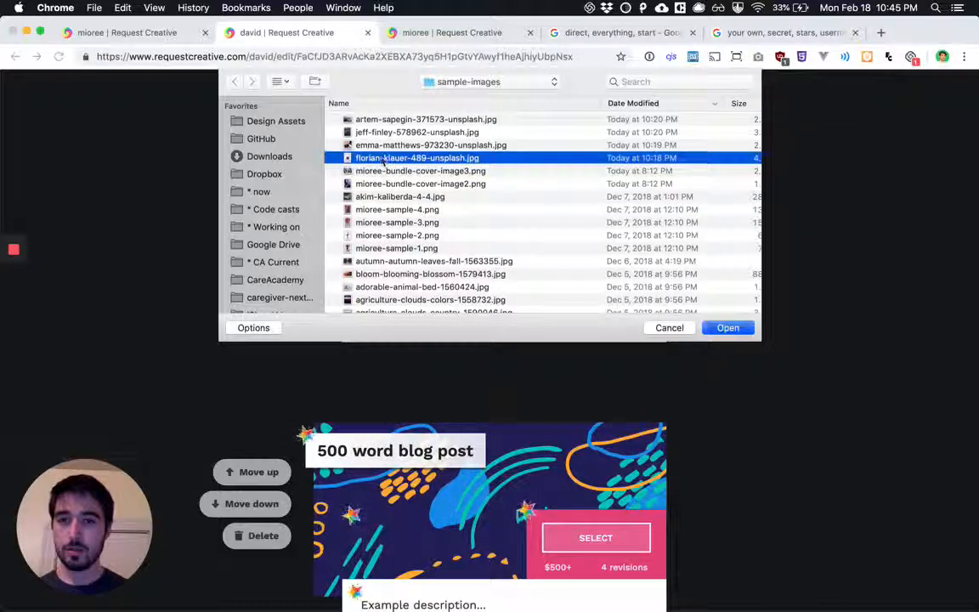
{"action": "double_click", "coordinate": [383, 159]}
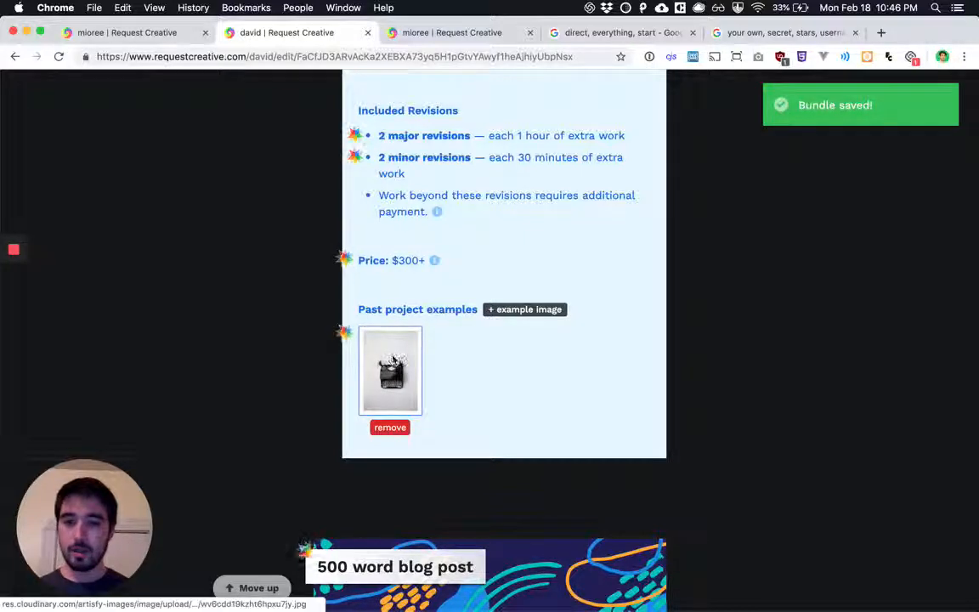
{"action": "left_click", "coordinate": [393, 370]}
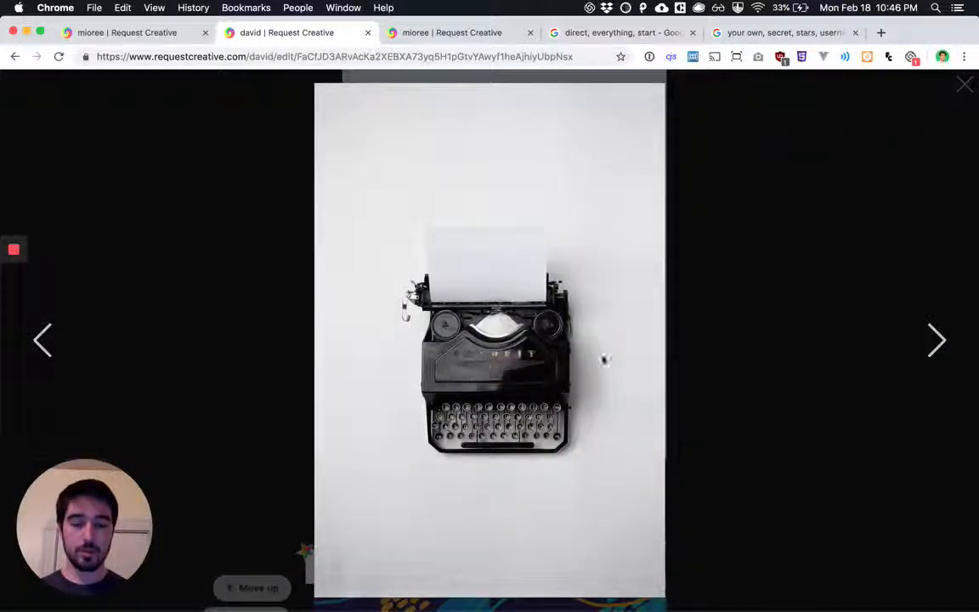
{"action": "left_click", "coordinate": [745, 307]}
Open the site's sharing options and copy its public, shareable web address
{"action": "scroll", "coordinate": [745, 308], "scroll_direction": "up", "scroll_amount": 10}
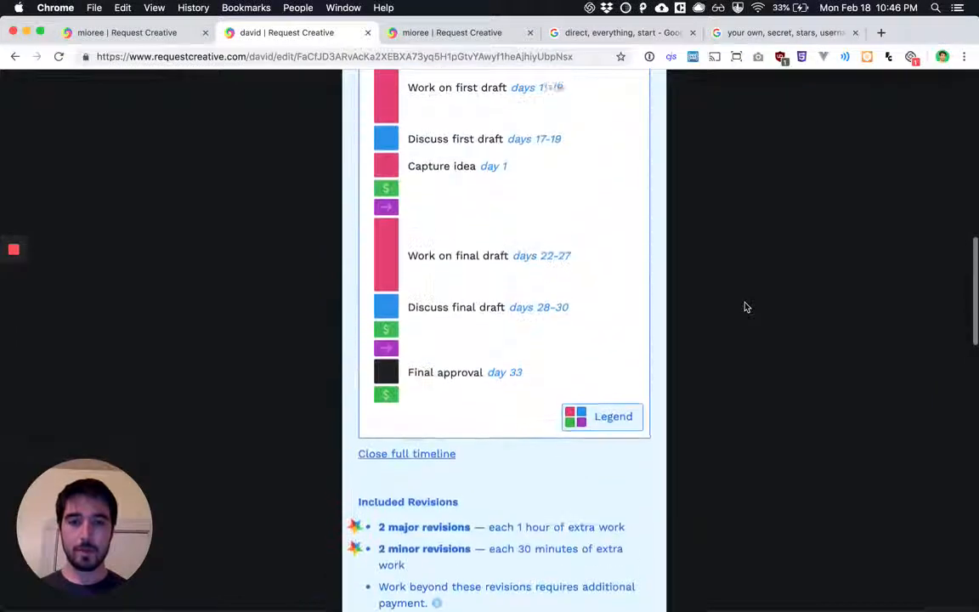
{"action": "scroll", "coordinate": [745, 307], "scroll_direction": "up", "scroll_amount": 5}
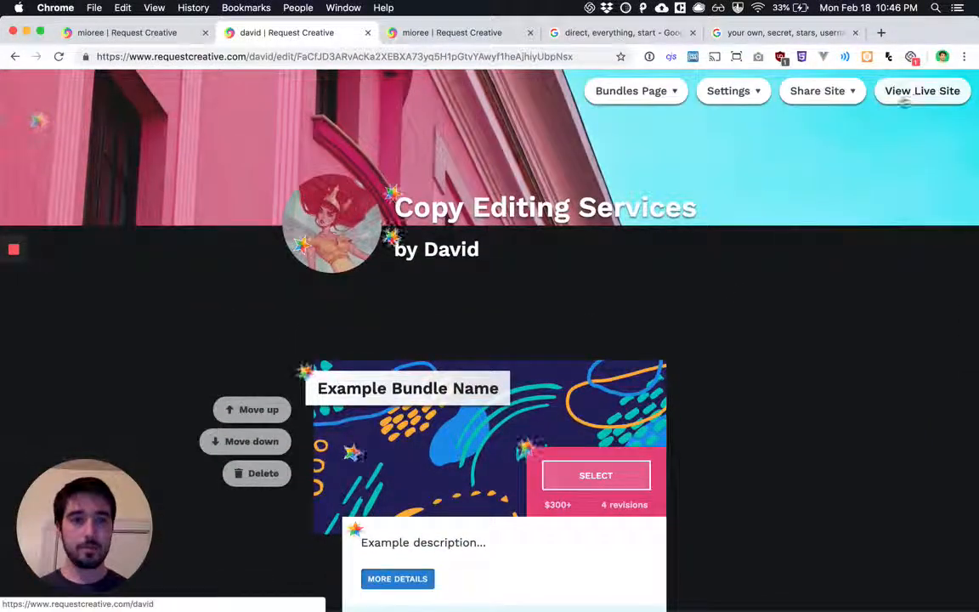
{"action": "left_click", "coordinate": [818, 97]}
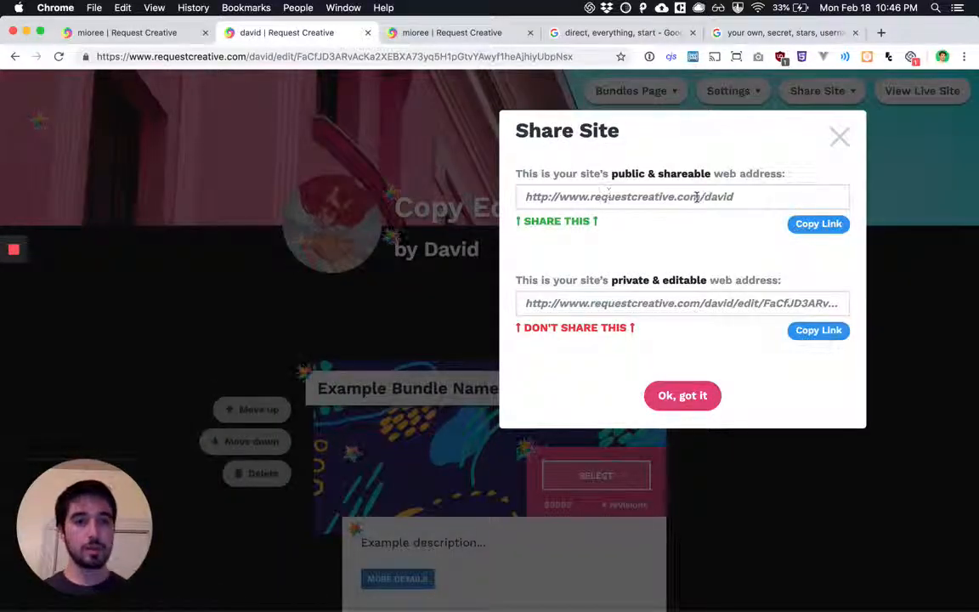
{"action": "left_click", "coordinate": [815, 224]}
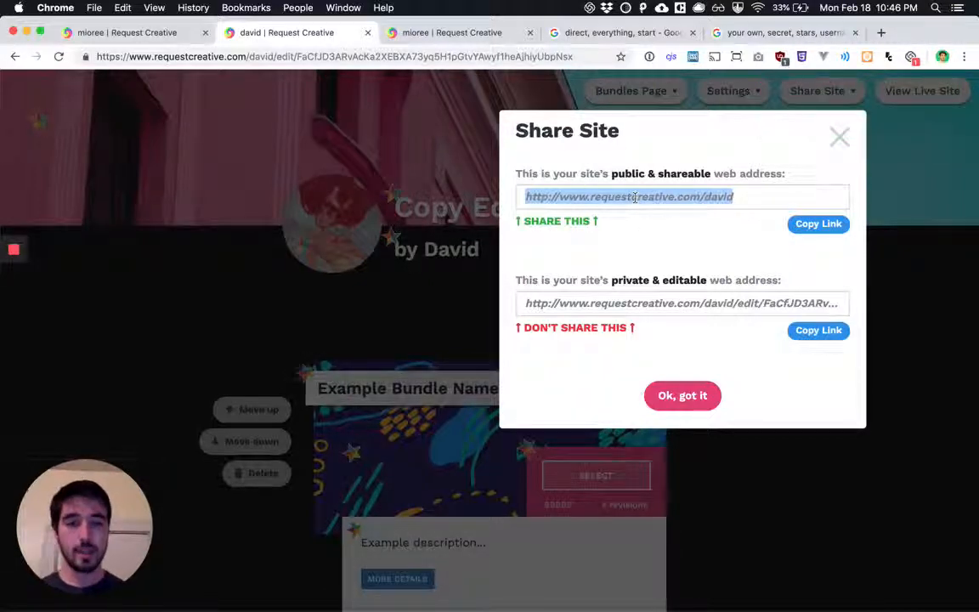
Bookmark the site's private editing page in the browser, keeping the suggested name and folder
{"action": "left_click", "coordinate": [360, 56]}
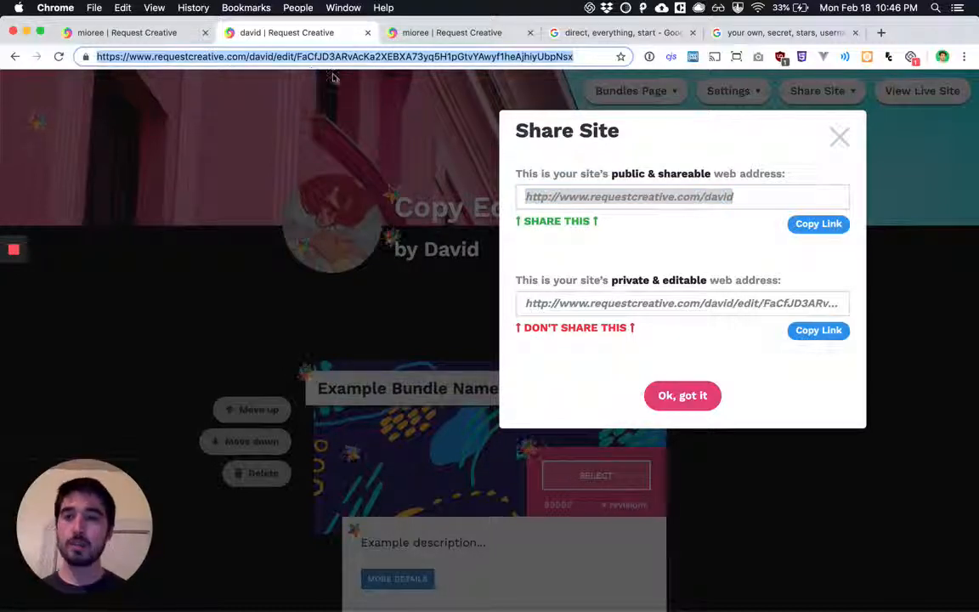
{"action": "left_click", "coordinate": [621, 57]}
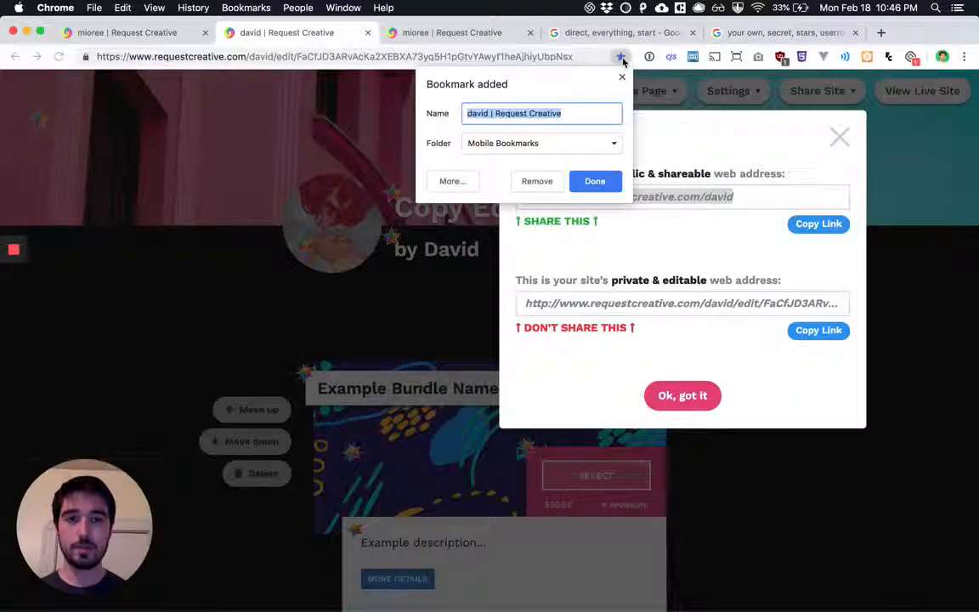
{"action": "left_click", "coordinate": [595, 182]}
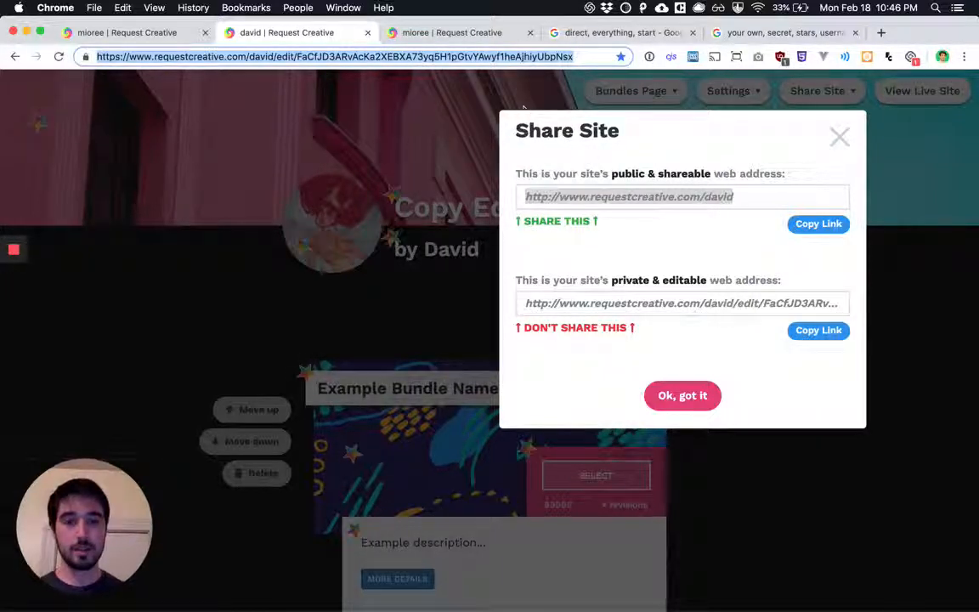
Copy the public link again, load it in the current browser tab and look through the live Copy Editing Services page
{"action": "left_click", "coordinate": [816, 224]}
{"action": "left_click", "coordinate": [313, 57]}
{"action": "key", "text": "ctrl+v"}
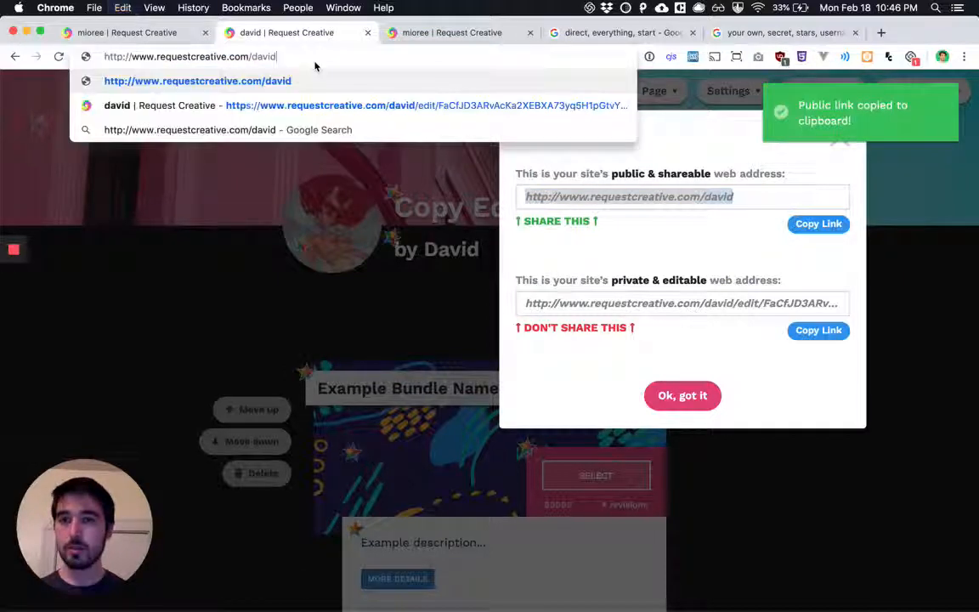
{"action": "key", "text": "Return"}
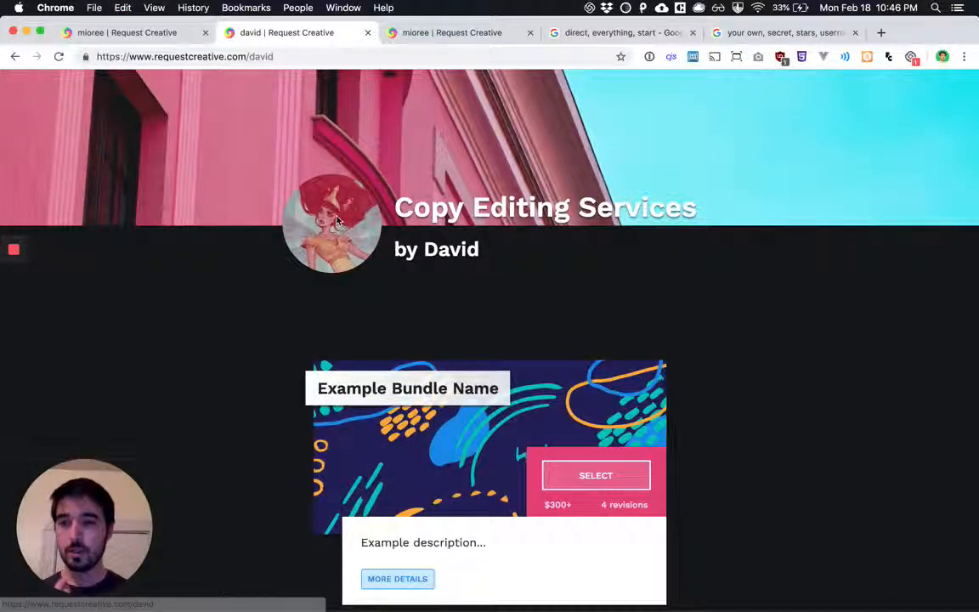
{"action": "scroll", "coordinate": [456, 306], "scroll_direction": "down", "scroll_amount": 7}
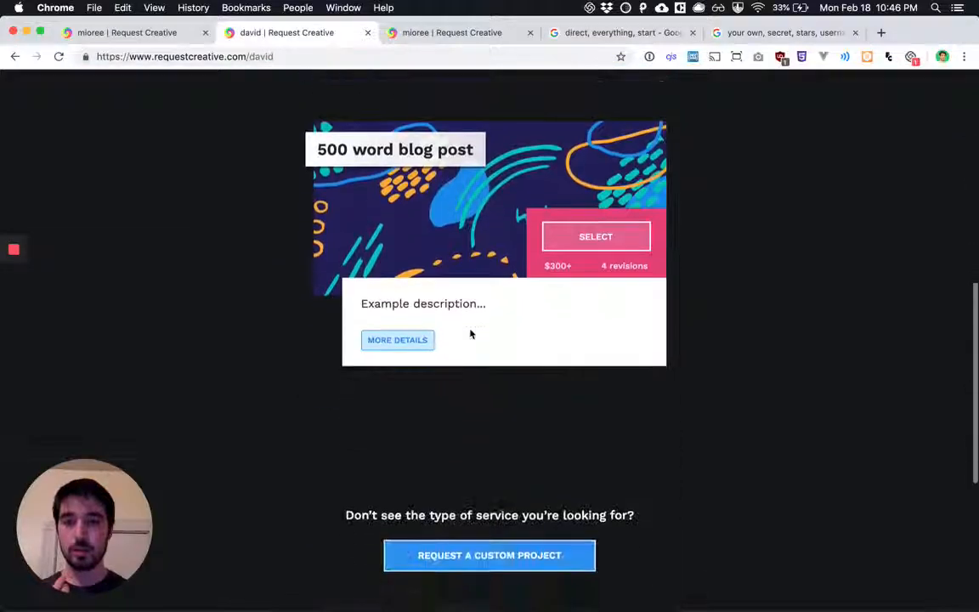
{"action": "scroll", "coordinate": [470, 332], "scroll_direction": "up", "scroll_amount": 2}
{"action": "scroll", "coordinate": [470, 332], "scroll_direction": "up", "scroll_amount": 6}
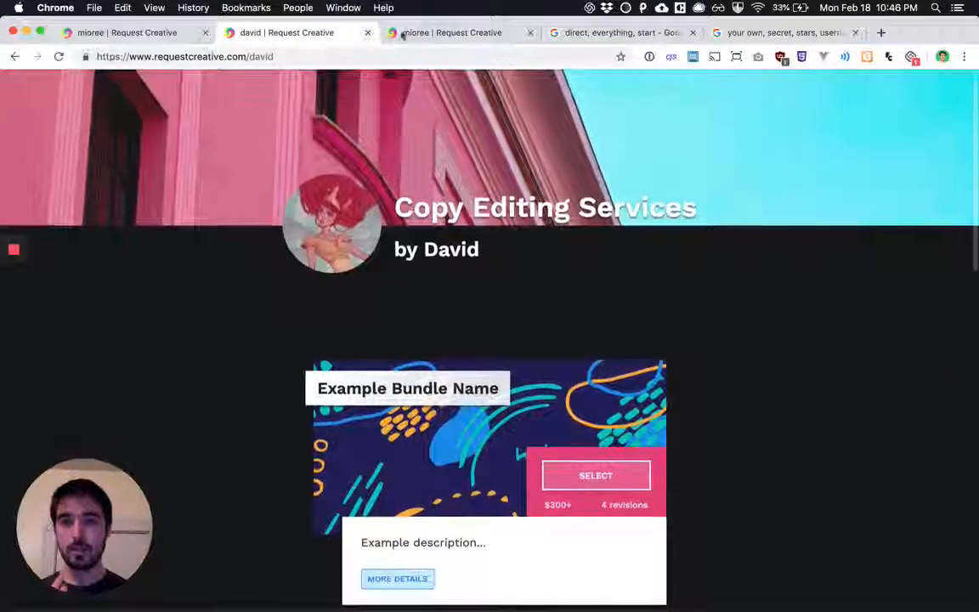
Switch to the Illustration Services editing page and examine its bundles, including The Single Character Bundle's details and final deliverable description
{"action": "left_click", "coordinate": [421, 34]}
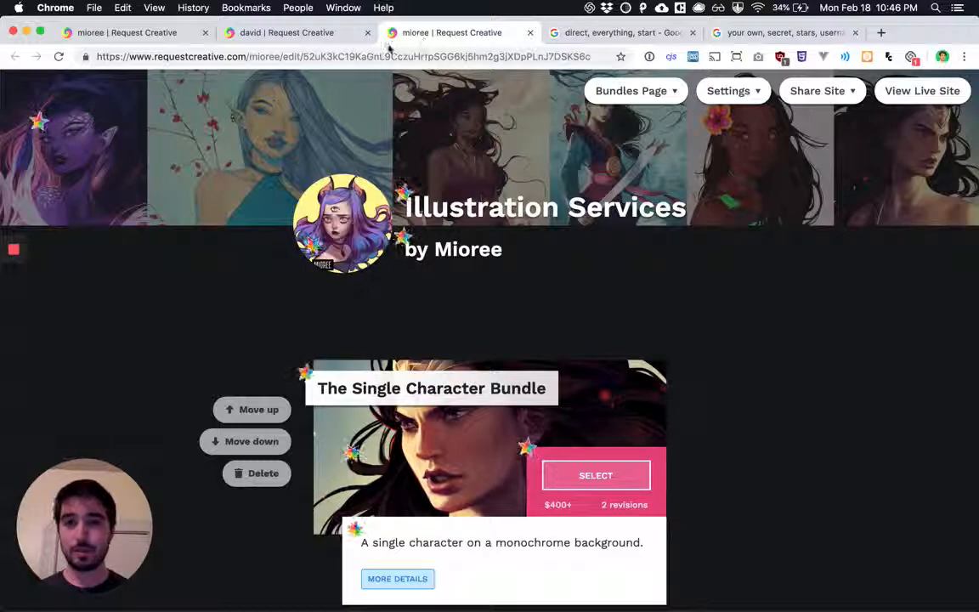
{"action": "scroll", "coordinate": [554, 245], "scroll_direction": "down", "scroll_amount": 6}
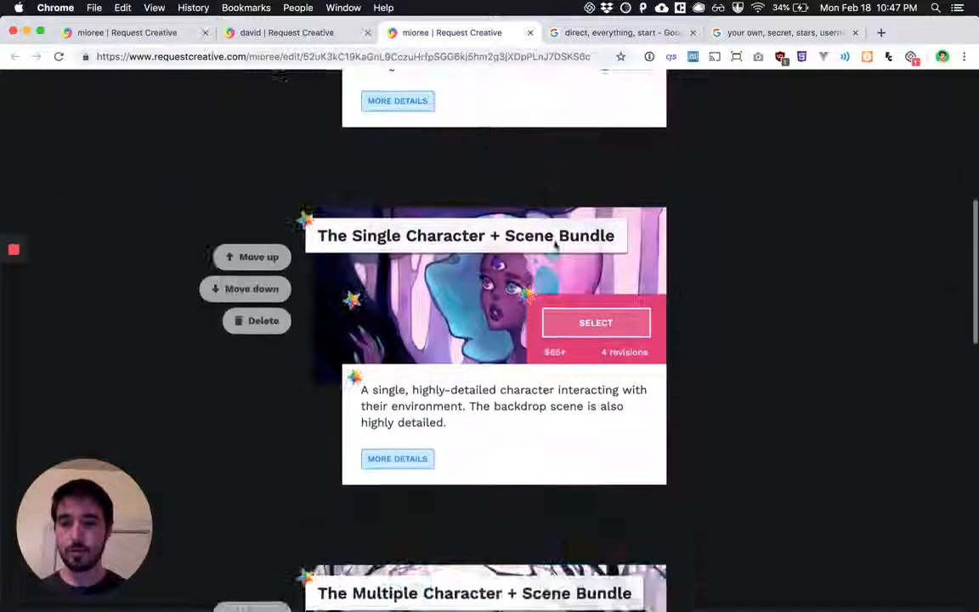
{"action": "scroll", "coordinate": [554, 245], "scroll_direction": "down", "scroll_amount": 2}
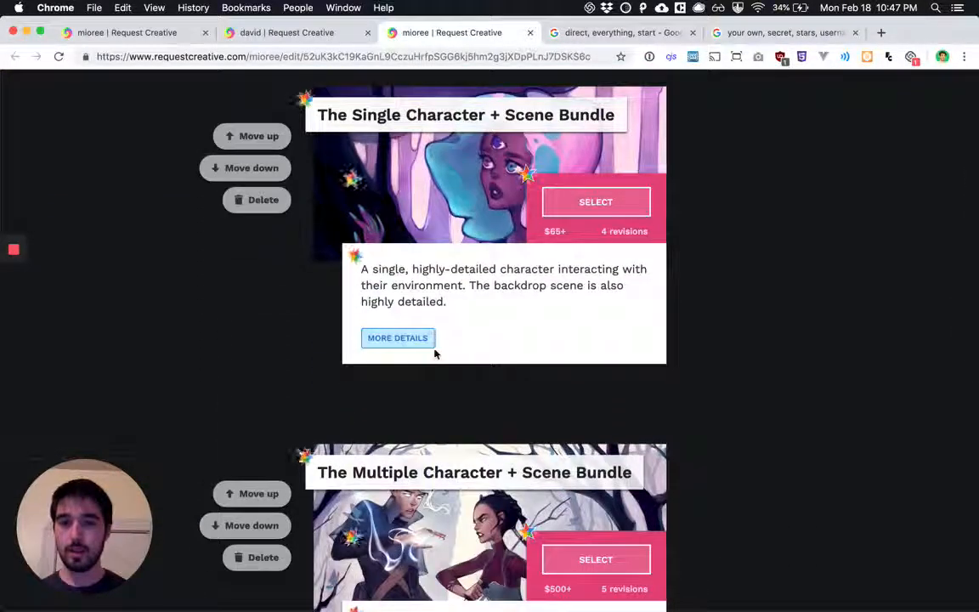
{"action": "scroll", "coordinate": [476, 245], "scroll_direction": "up", "scroll_amount": 5}
{"action": "left_click", "coordinate": [399, 390]}
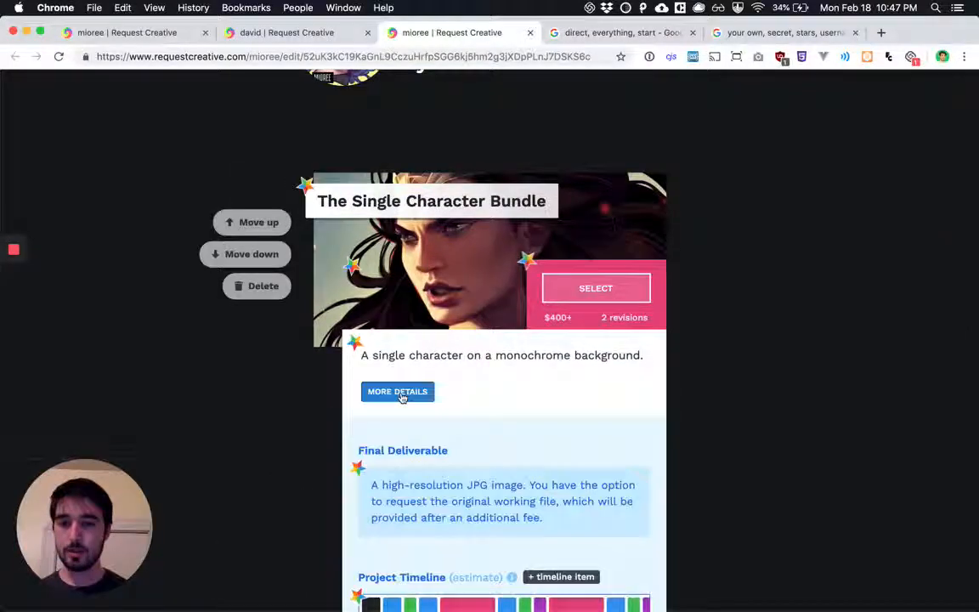
{"action": "scroll", "coordinate": [401, 396], "scroll_direction": "down", "scroll_amount": 3}
{"action": "left_click", "coordinate": [447, 284]}
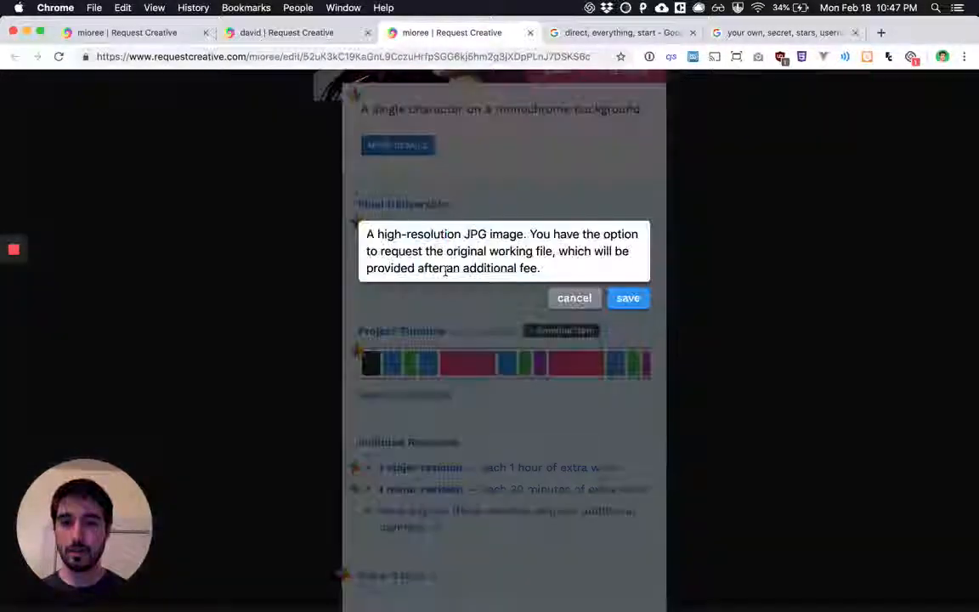
{"action": "left_click", "coordinate": [574, 298]}
{"action": "scroll", "coordinate": [631, 256], "scroll_direction": "up", "scroll_amount": 5}
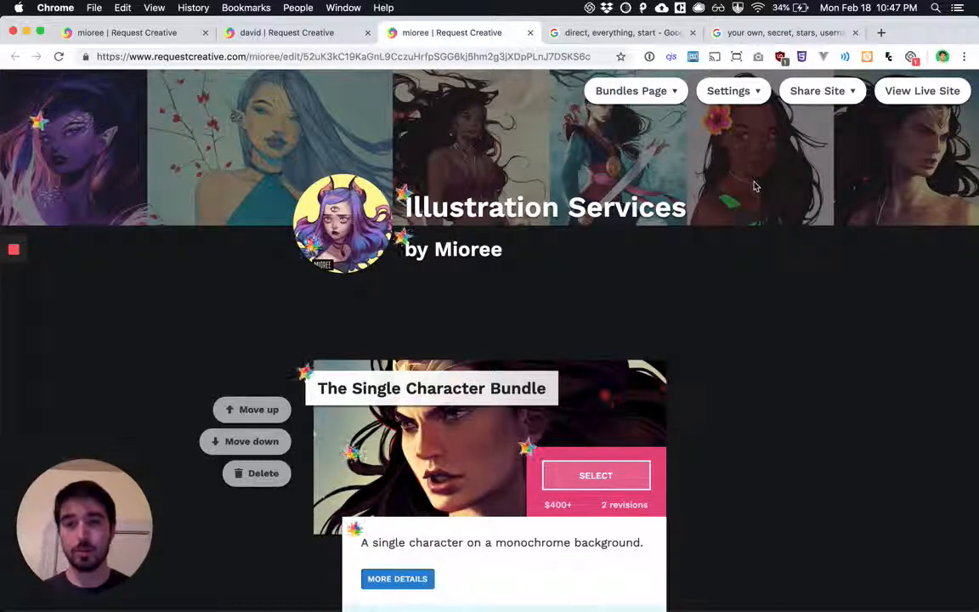
{"action": "left_click", "coordinate": [249, 60]}
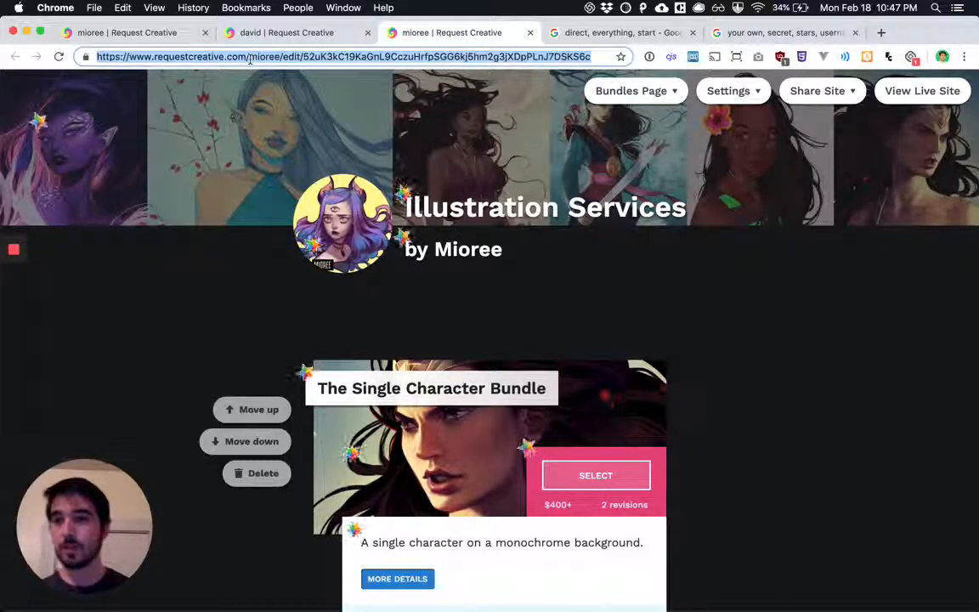
{"action": "left_click", "coordinate": [249, 60]}
{"action": "key", "text": "shift+super+Right"}
{"action": "key", "text": "BackSpace"}
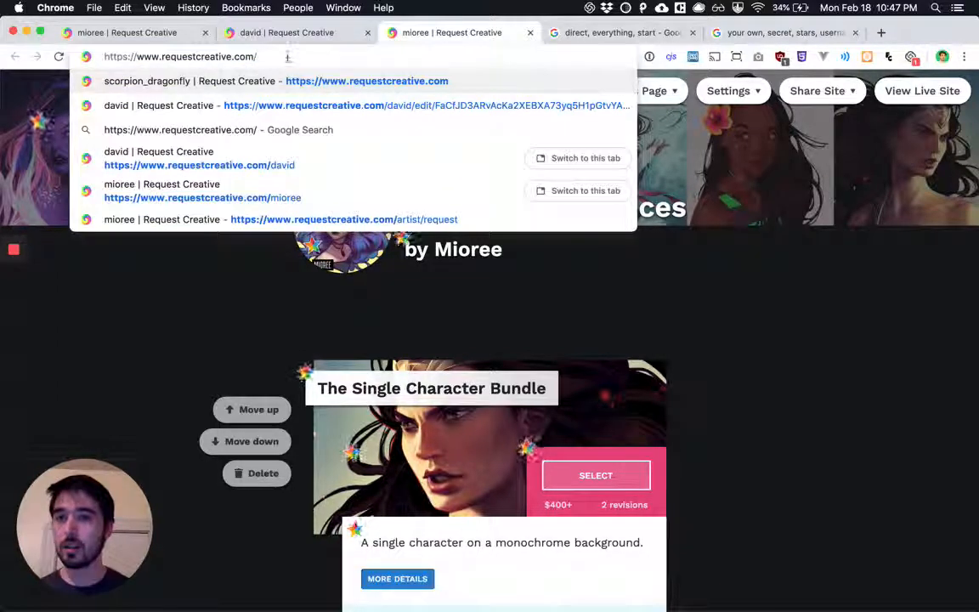
{"action": "key", "text": "Return"}
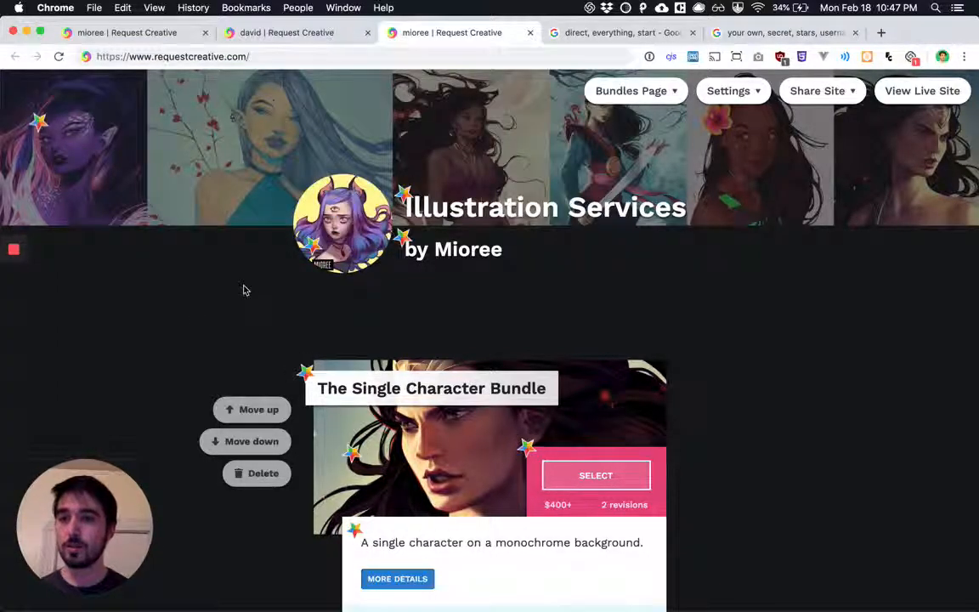